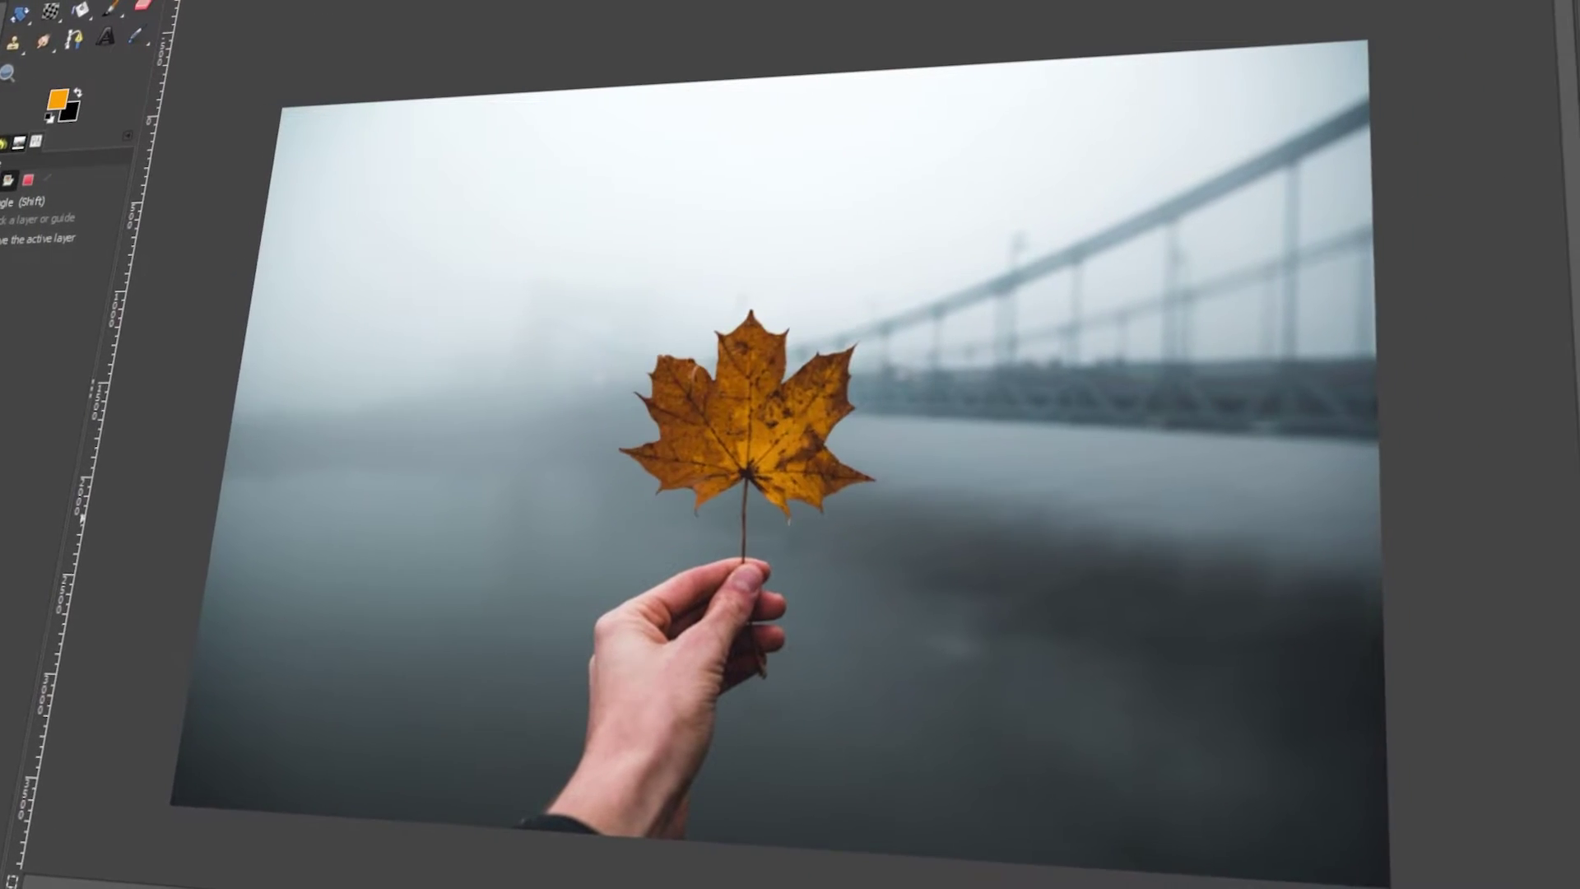
# - Toggle the glow layer's visibility on the leaf photo to compare the image with and without the glow
pyautogui.click(1557, 492)
pyautogui.click(1558, 492)
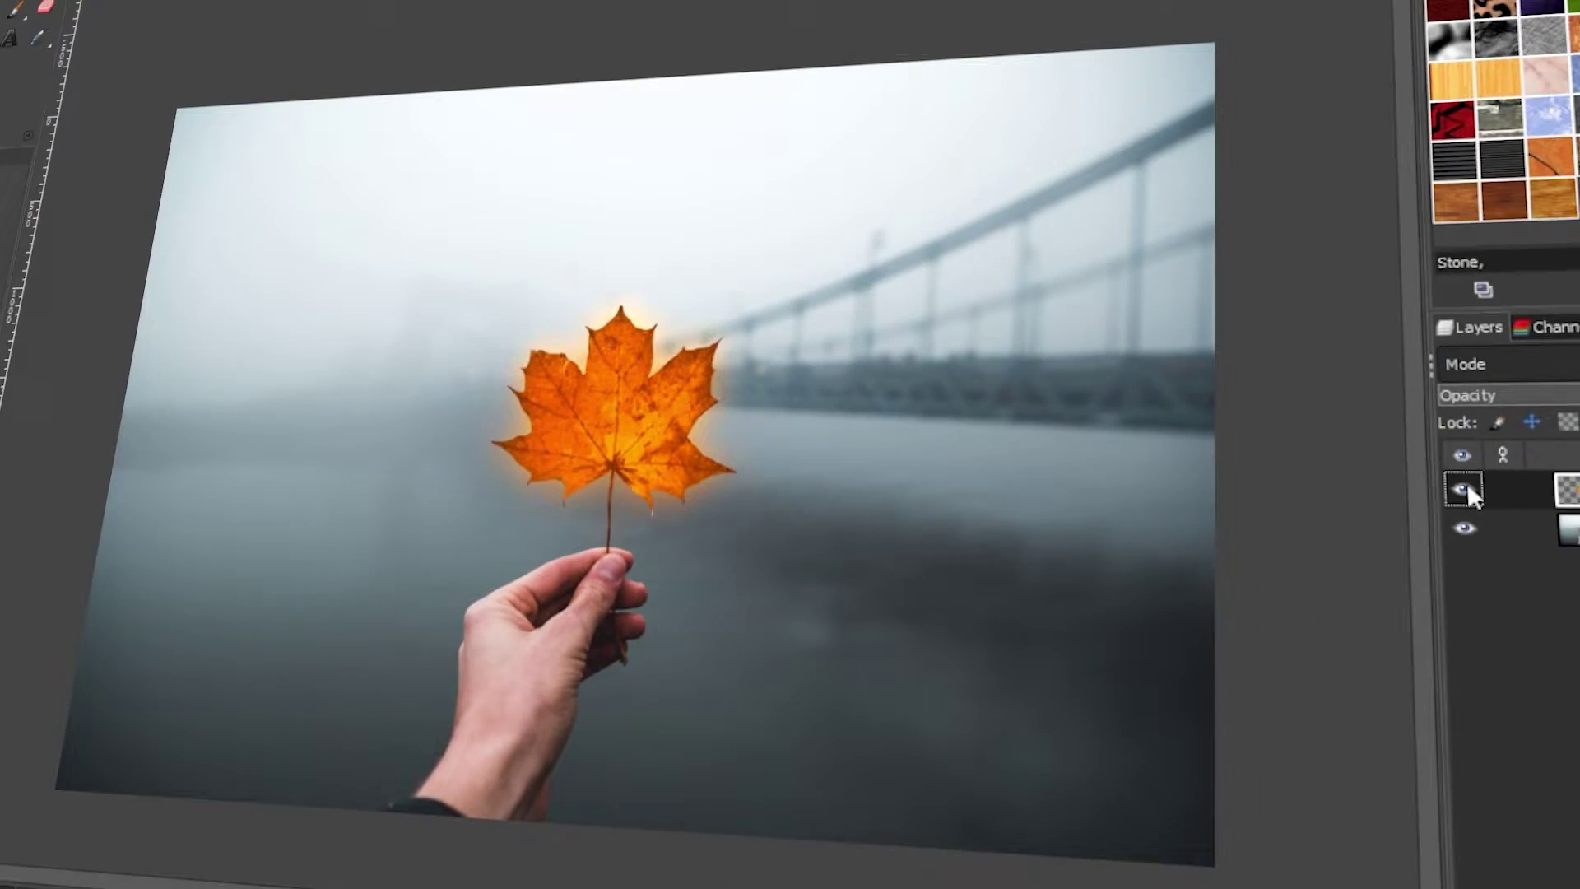
pyautogui.click(1466, 491)
pyautogui.click(1465, 491)
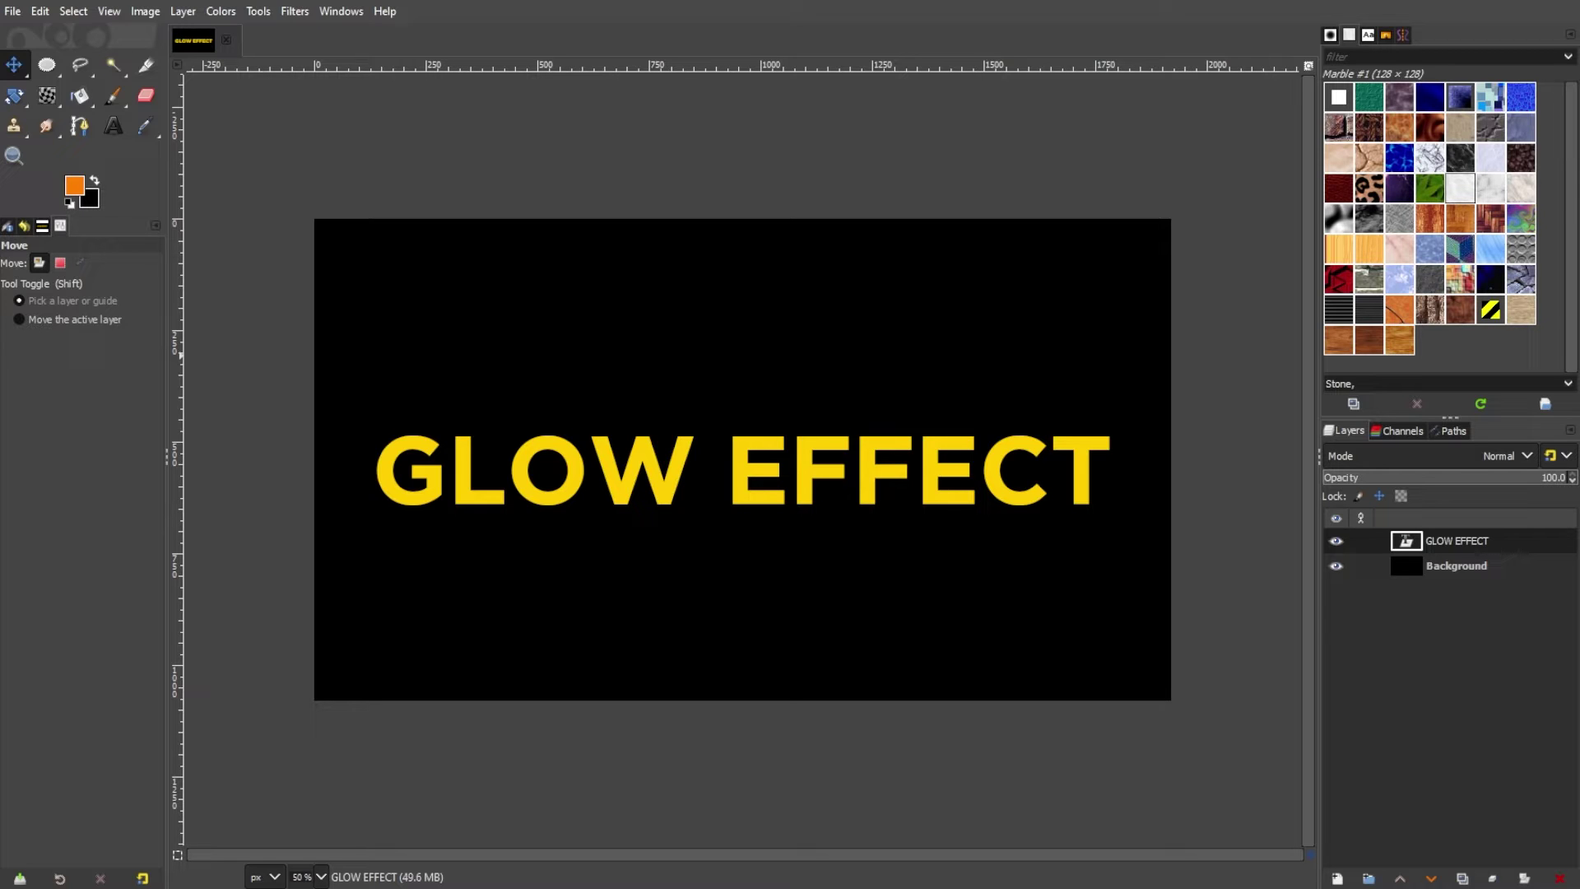
# - Duplicate the GLOW EFFECT text layer and bring up the Layers dialog
pyautogui.rightClick(1472, 540)
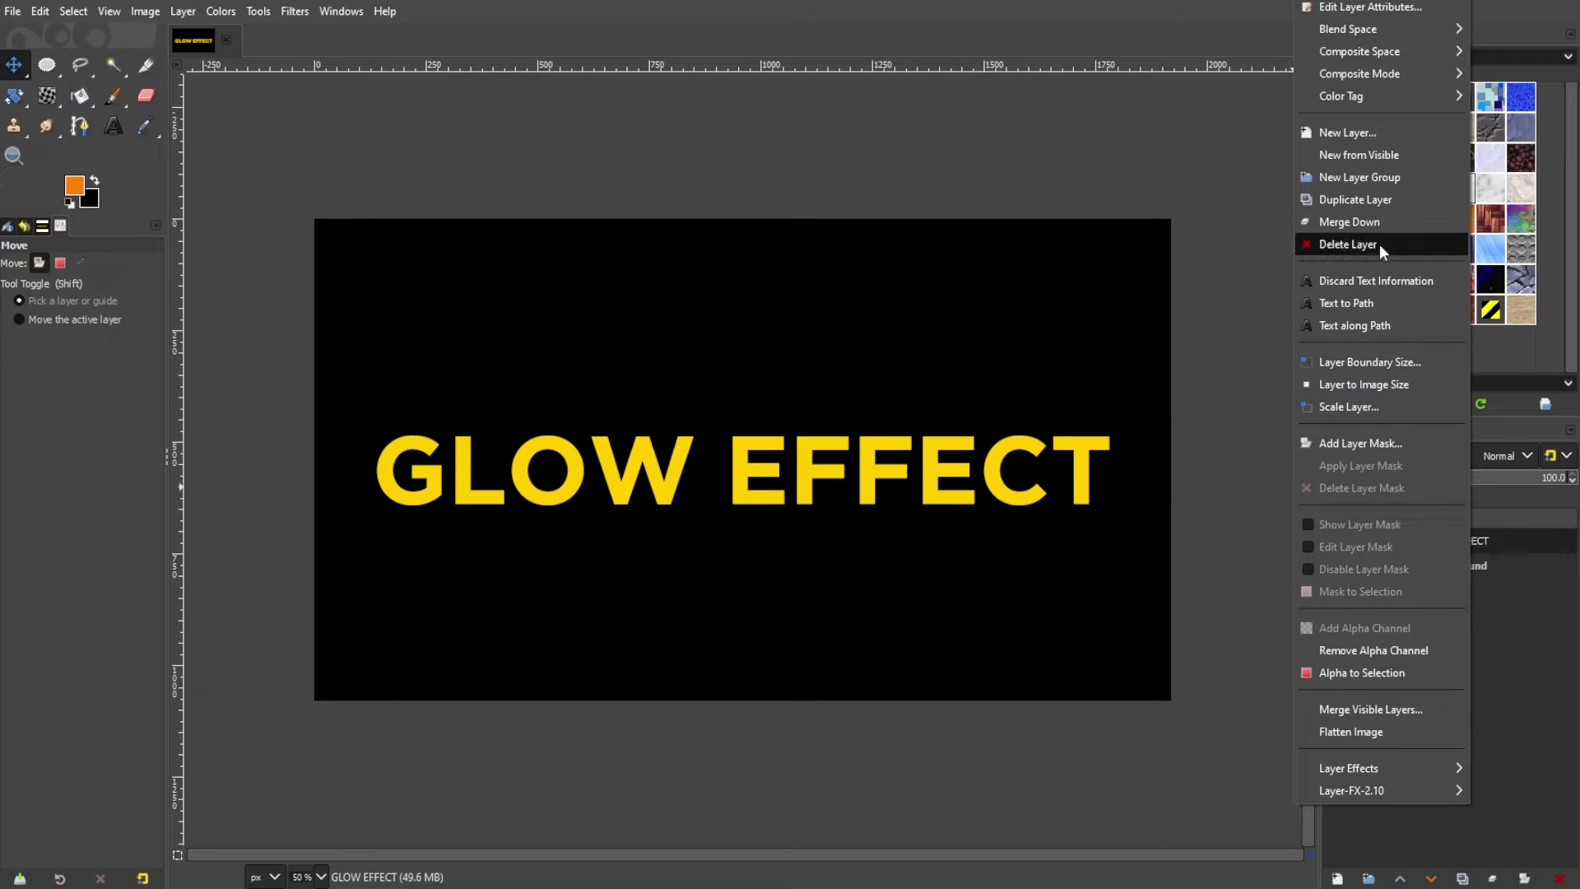
pyautogui.click(1378, 201)
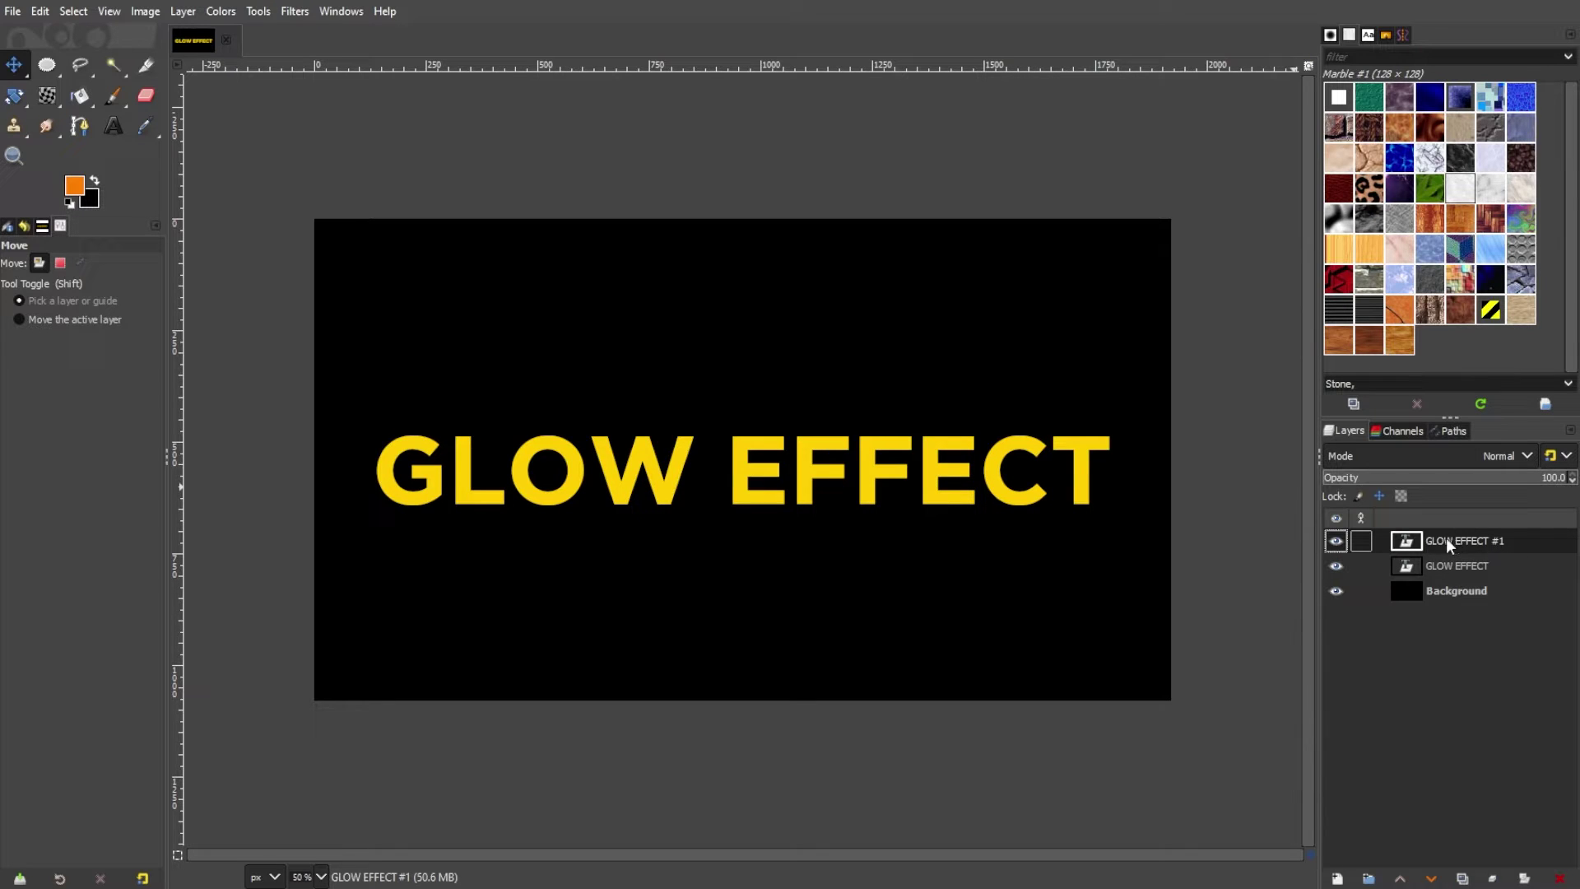
pyautogui.click(360, 14)
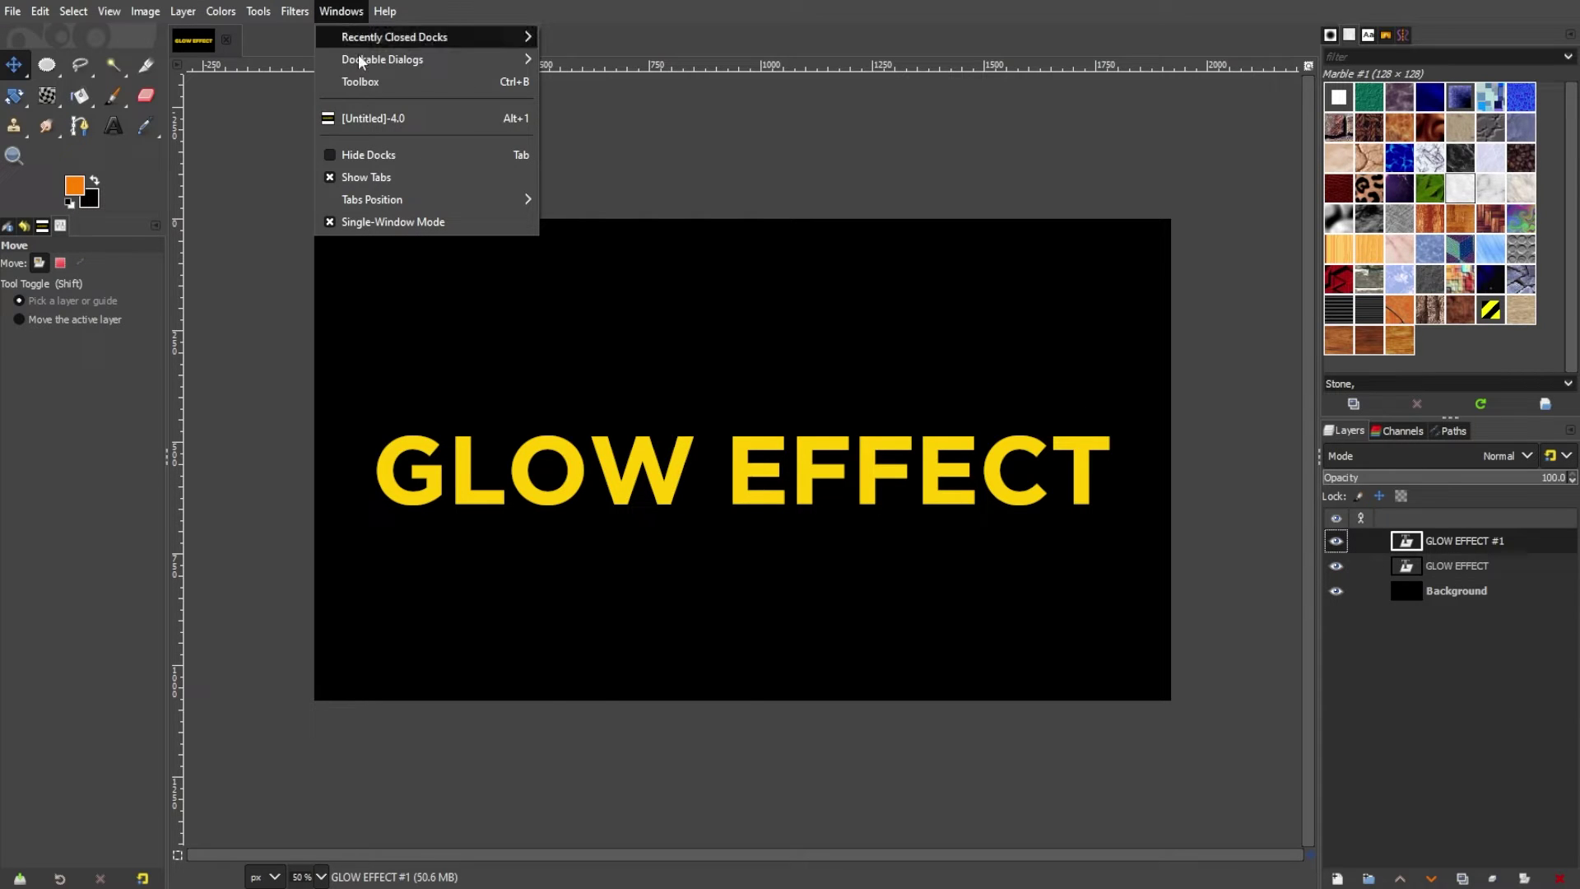
pyautogui.moveTo(358, 62)
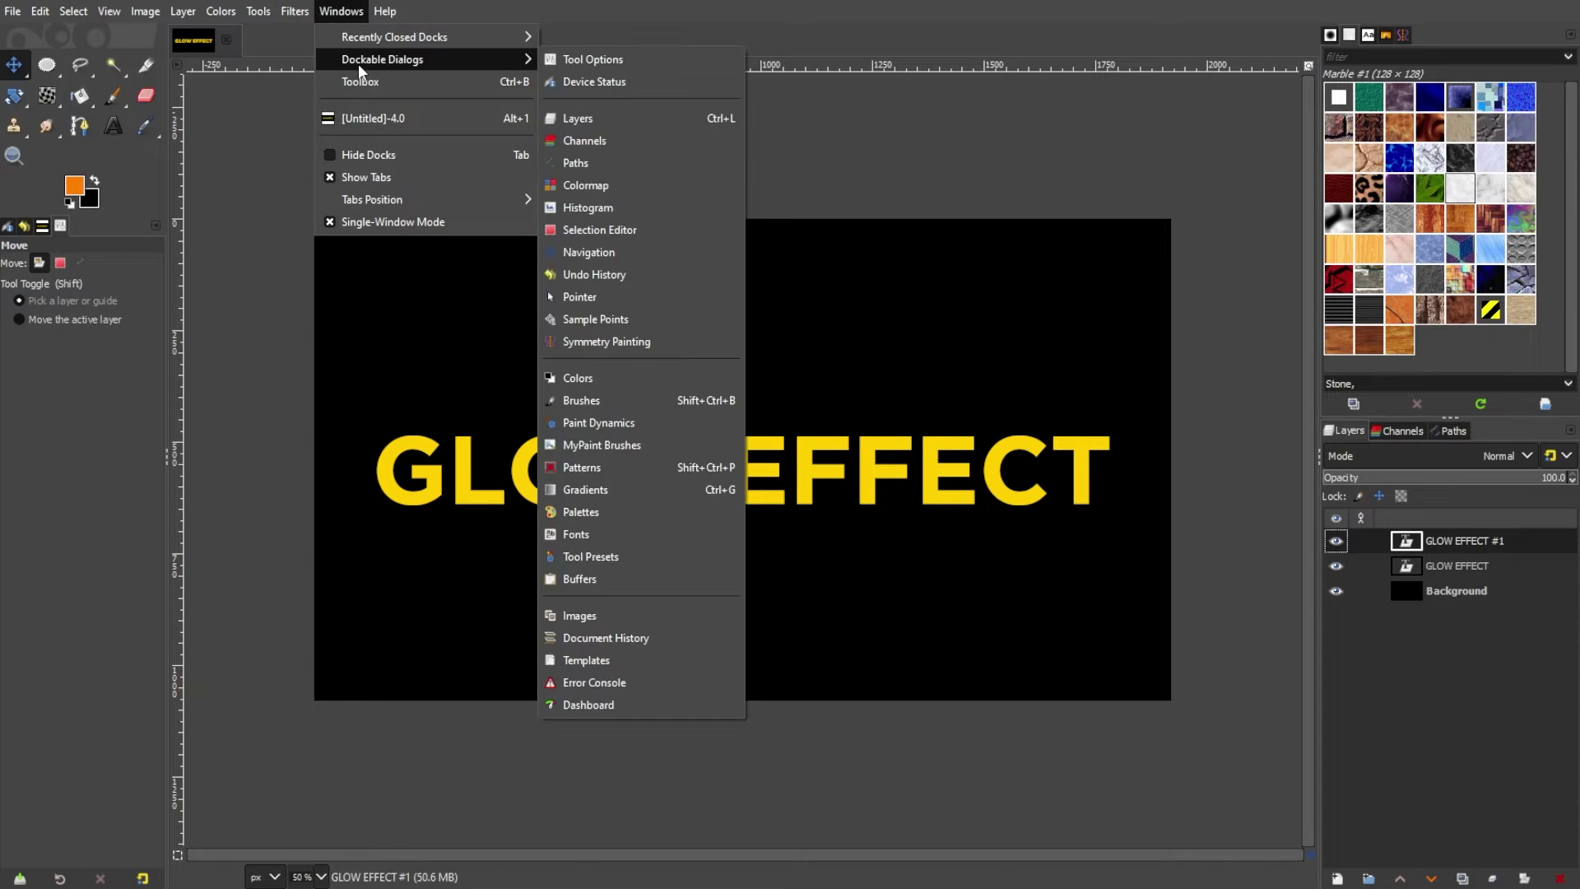
pyautogui.click(624, 116)
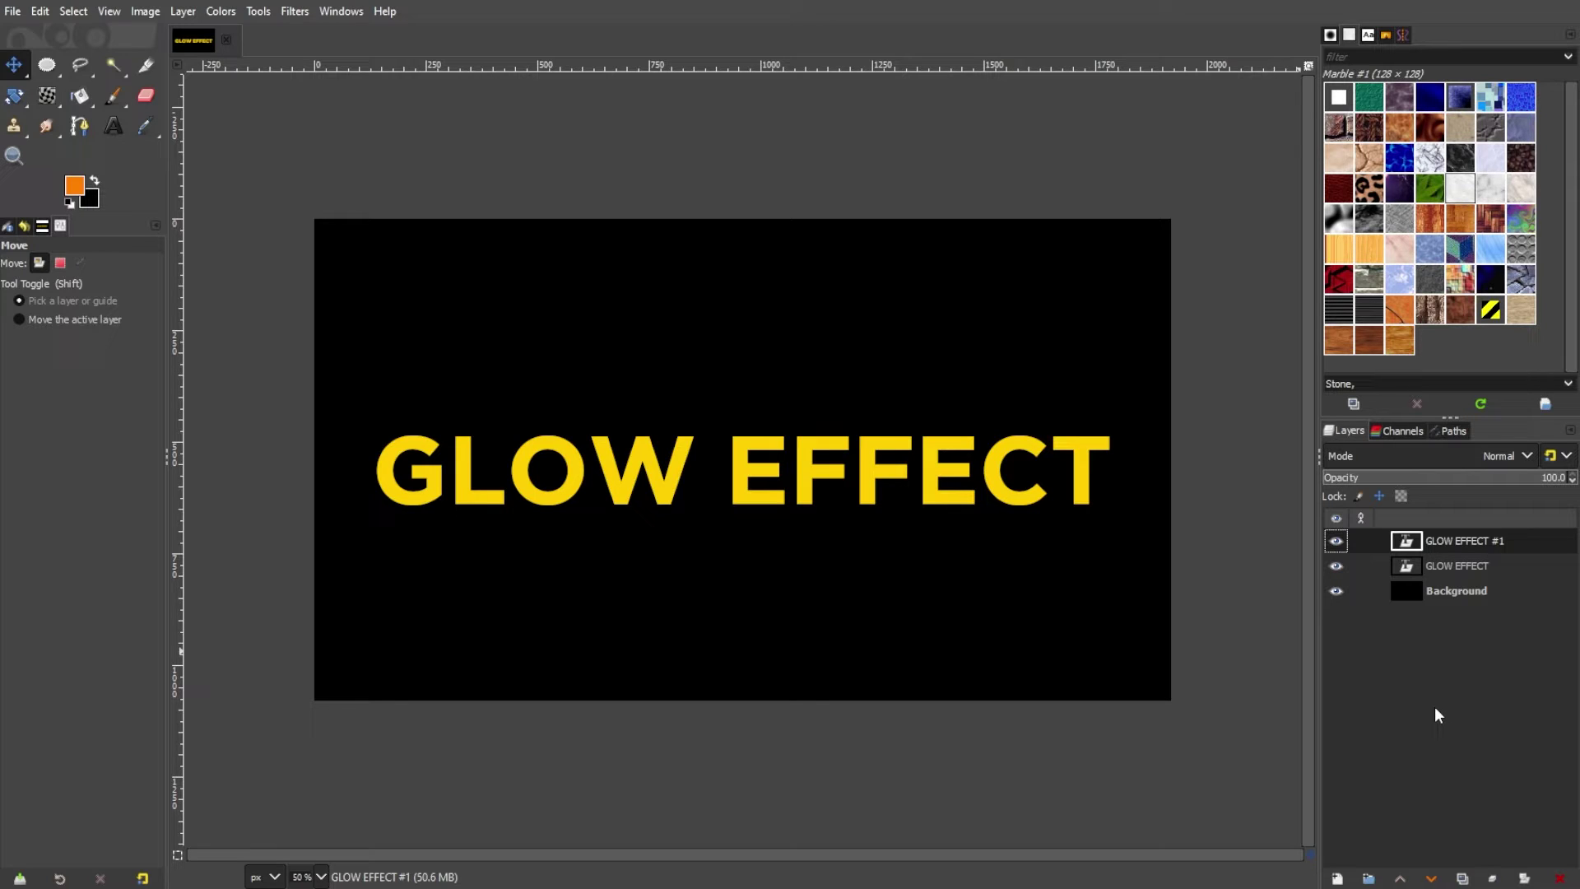
# - Select all the letters of the GLOW EFFECT text on the duplicate layer with Fuzzy Select, adding each letter to the selection
pyautogui.click(114, 64)
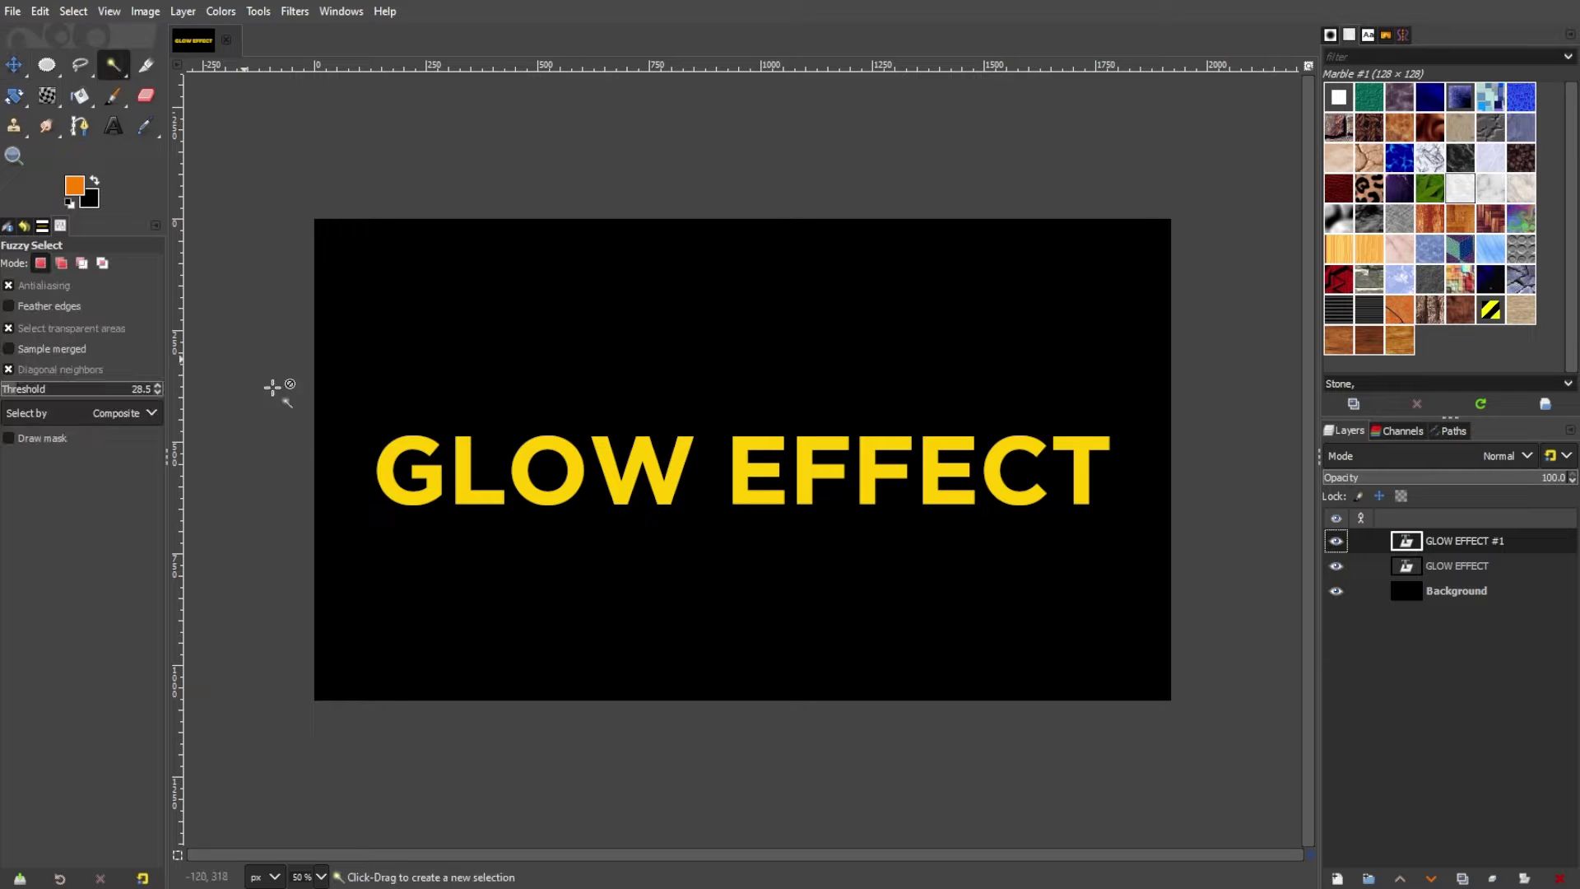
pyautogui.click(397, 499)
pyautogui.keyDown('shift'); pyautogui.click(472, 497); pyautogui.keyUp('shift')
pyautogui.keyDown('shift'); pyautogui.click(539, 496); pyautogui.keyUp('shift')
pyautogui.keyDown('shift'); pyautogui.click(624, 479); pyautogui.keyUp('shift')
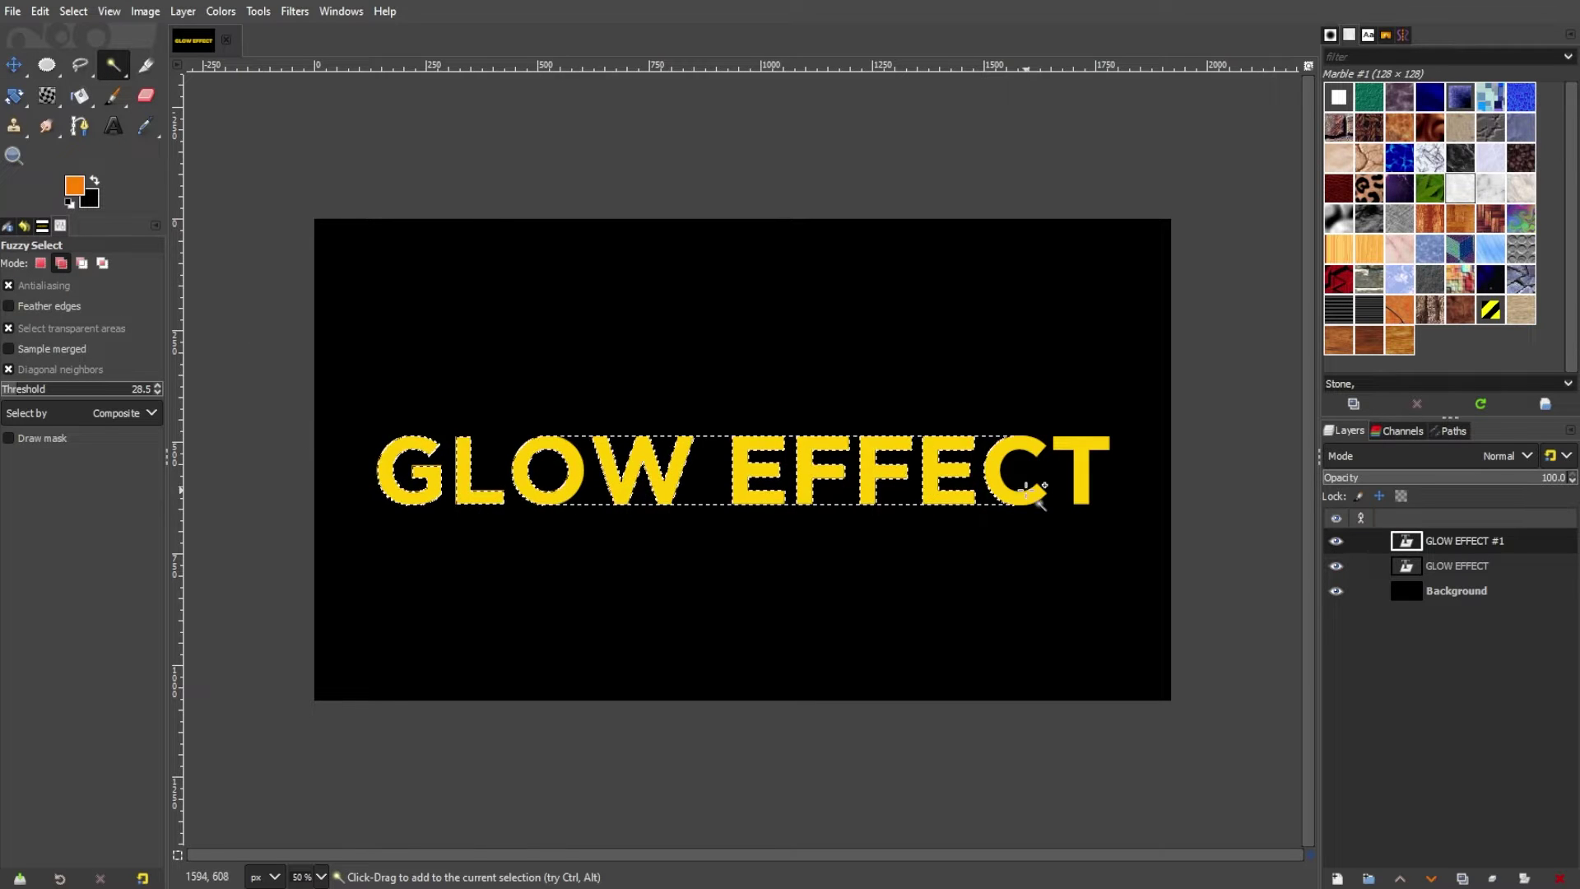
pyautogui.keyDown('shift'); pyautogui.click(1018, 495); pyautogui.keyUp('shift')
pyautogui.keyDown('ctrl'); pyautogui.click(606, 496); pyautogui.keyUp('ctrl')
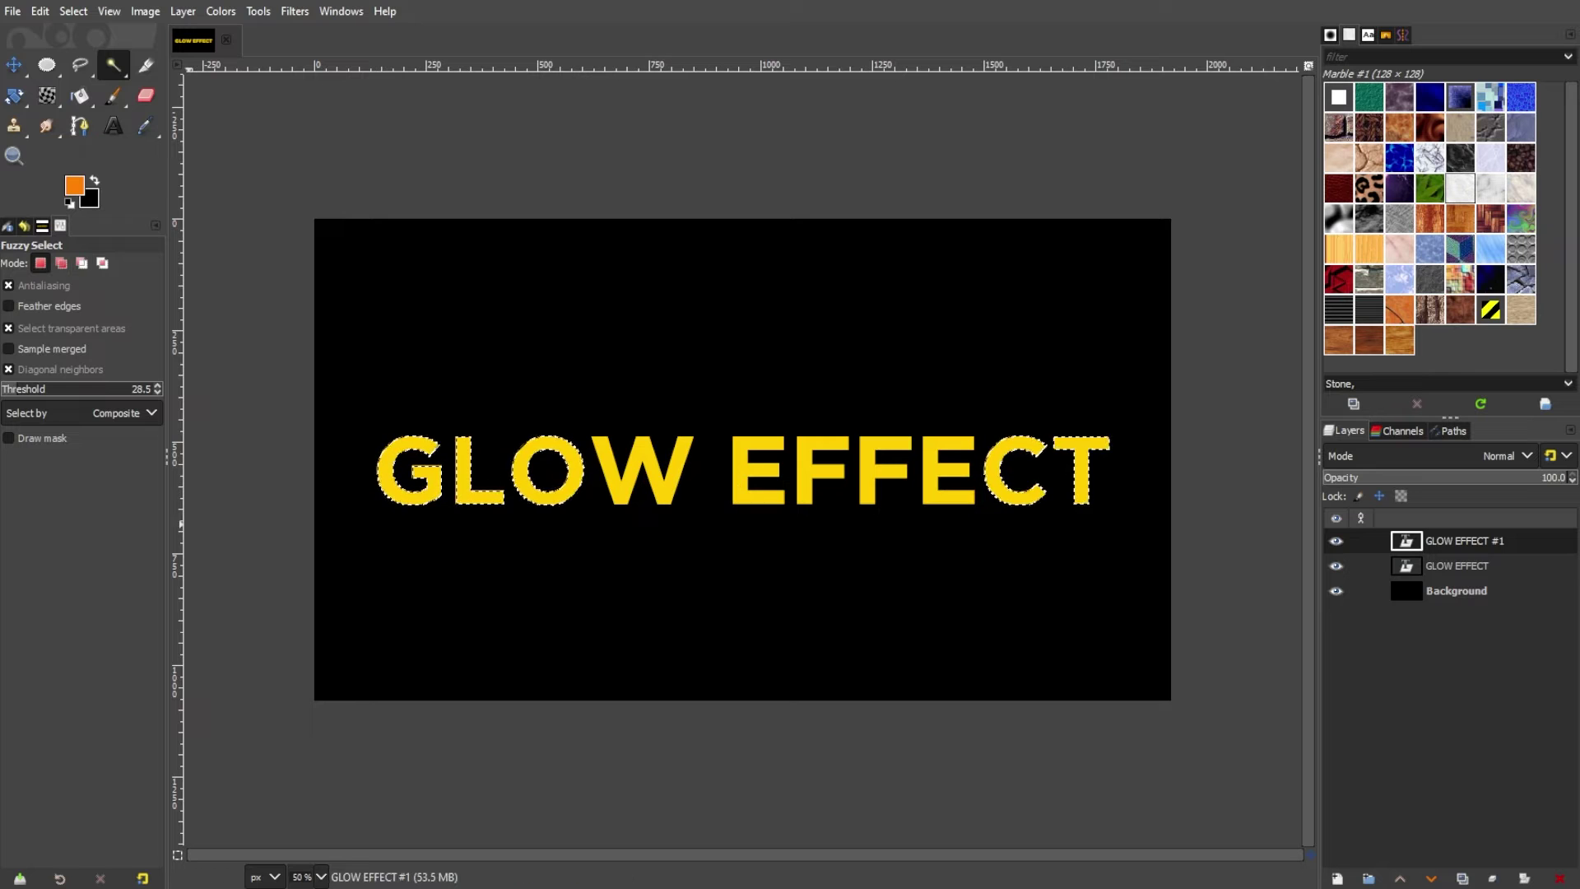
pyautogui.keyDown('shift'); pyautogui.click(621, 489); pyautogui.keyUp('shift')
pyautogui.keyDown('shift'); pyautogui.click(739, 487); pyautogui.keyUp('shift')
pyautogui.keyDown('shift'); pyautogui.click(806, 487); pyautogui.keyUp('shift')
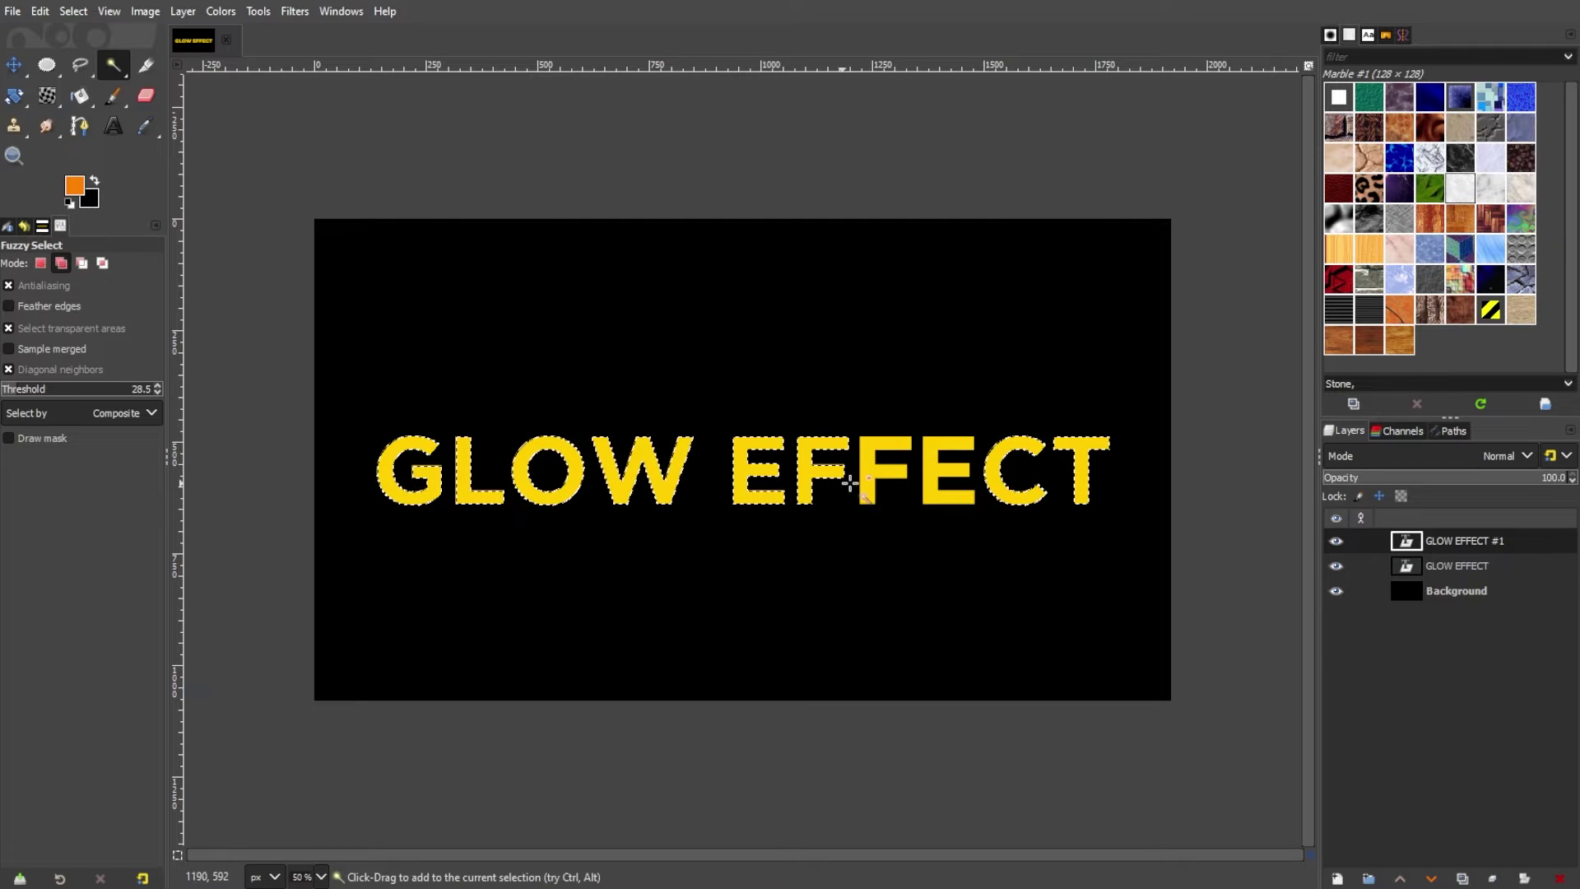
pyautogui.keyDown('shift'); pyautogui.click(867, 486); pyautogui.keyUp('shift')
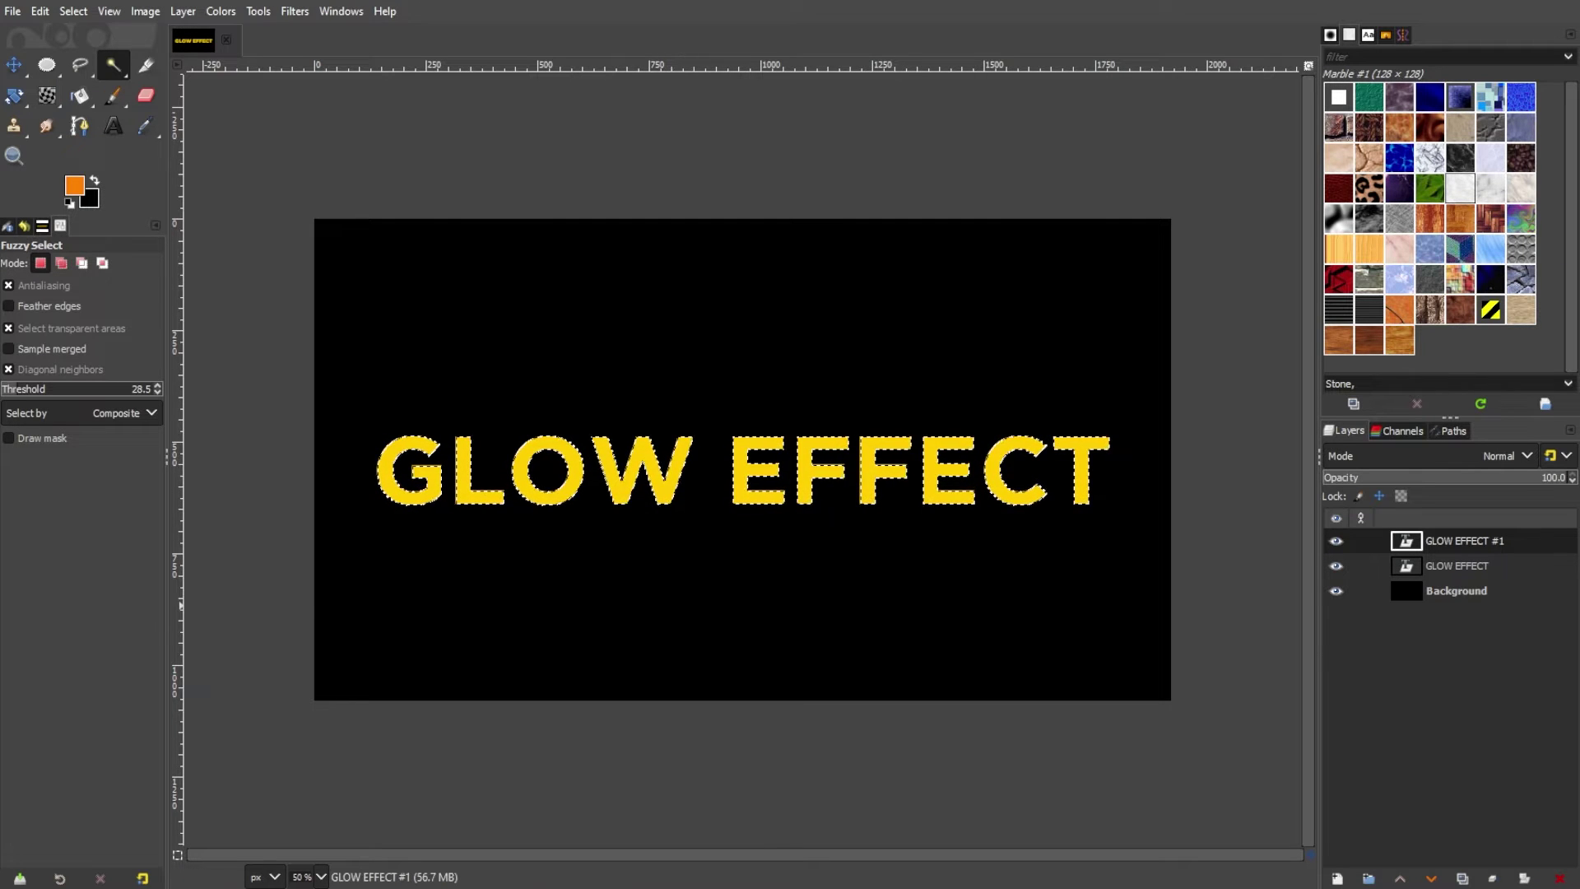
# - Feather the letter selection by 60 px
pyautogui.click(73, 13)
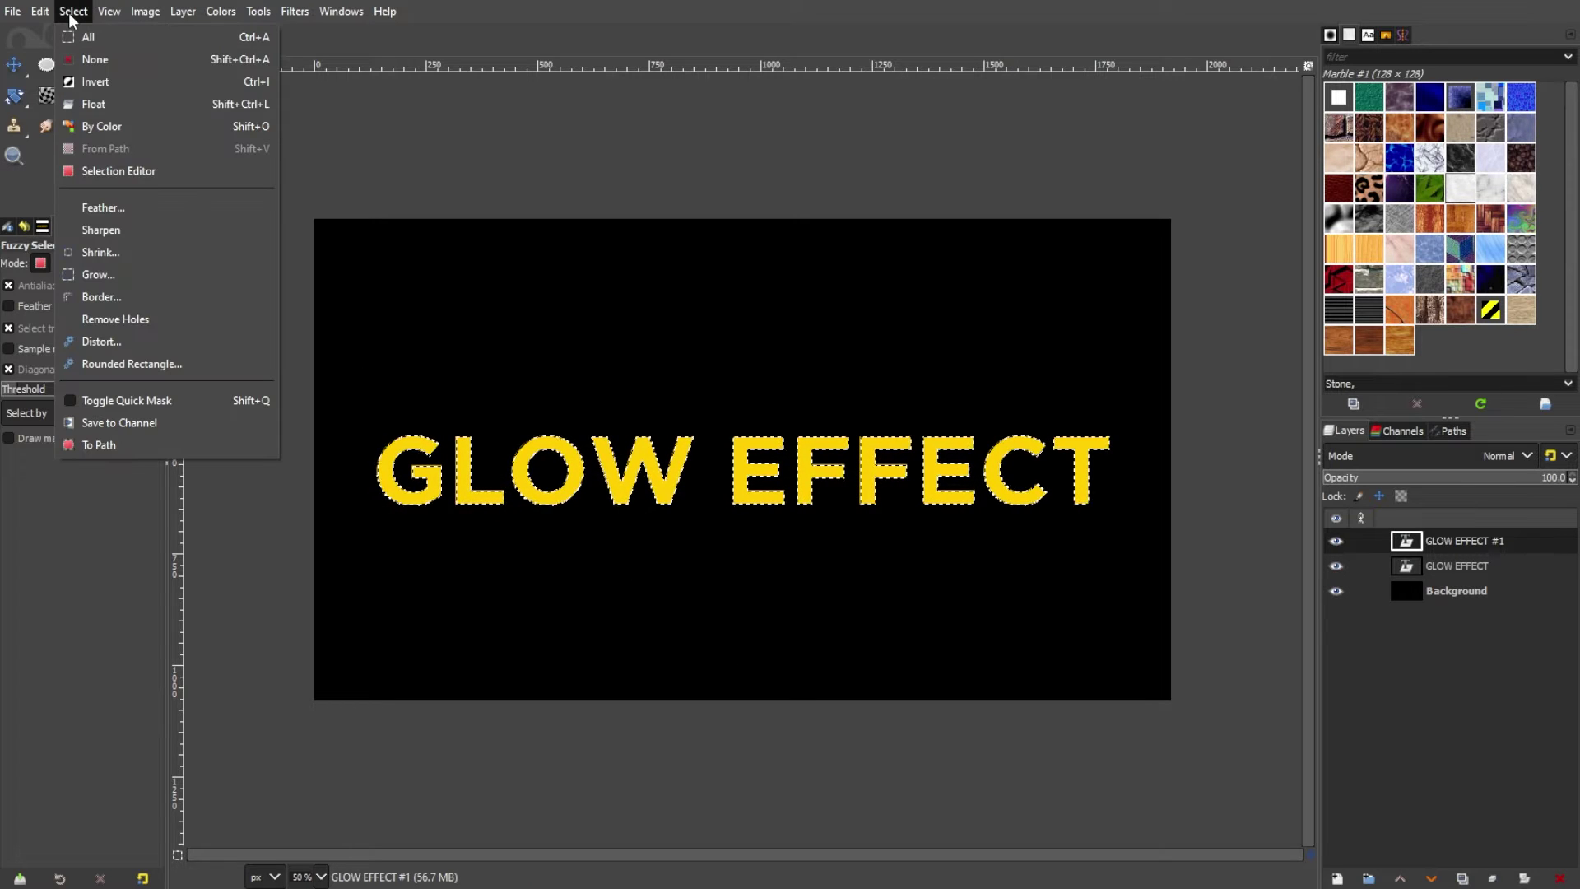
pyautogui.click(110, 209)
pyautogui.moveTo(142, 157); pyautogui.dragTo(759, 233)
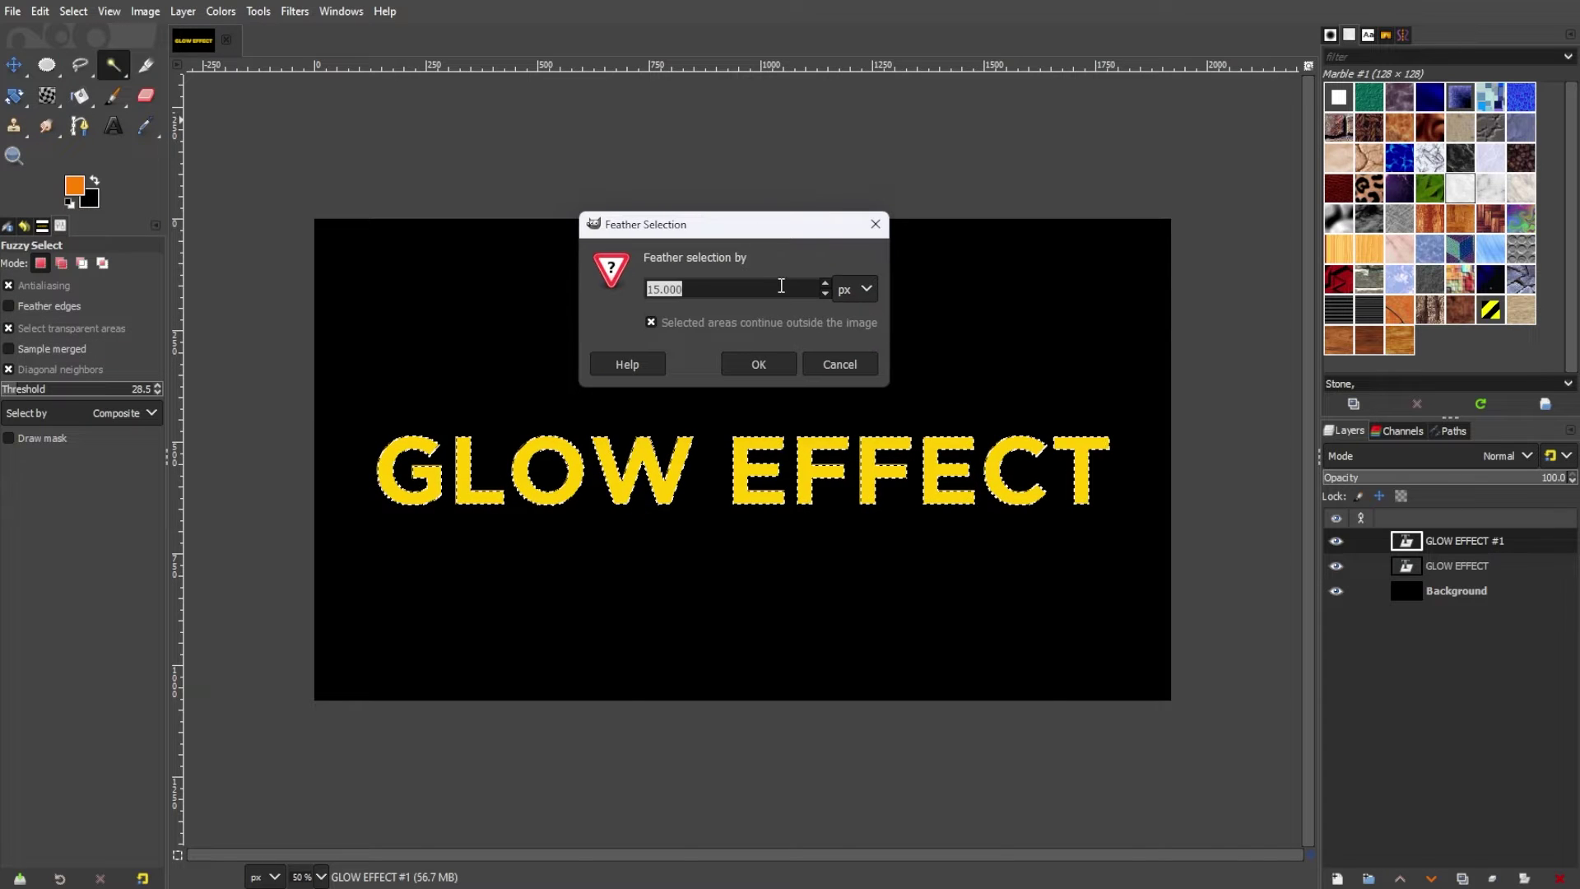
pyautogui.moveTo(684, 289); pyautogui.dragTo(630, 290)
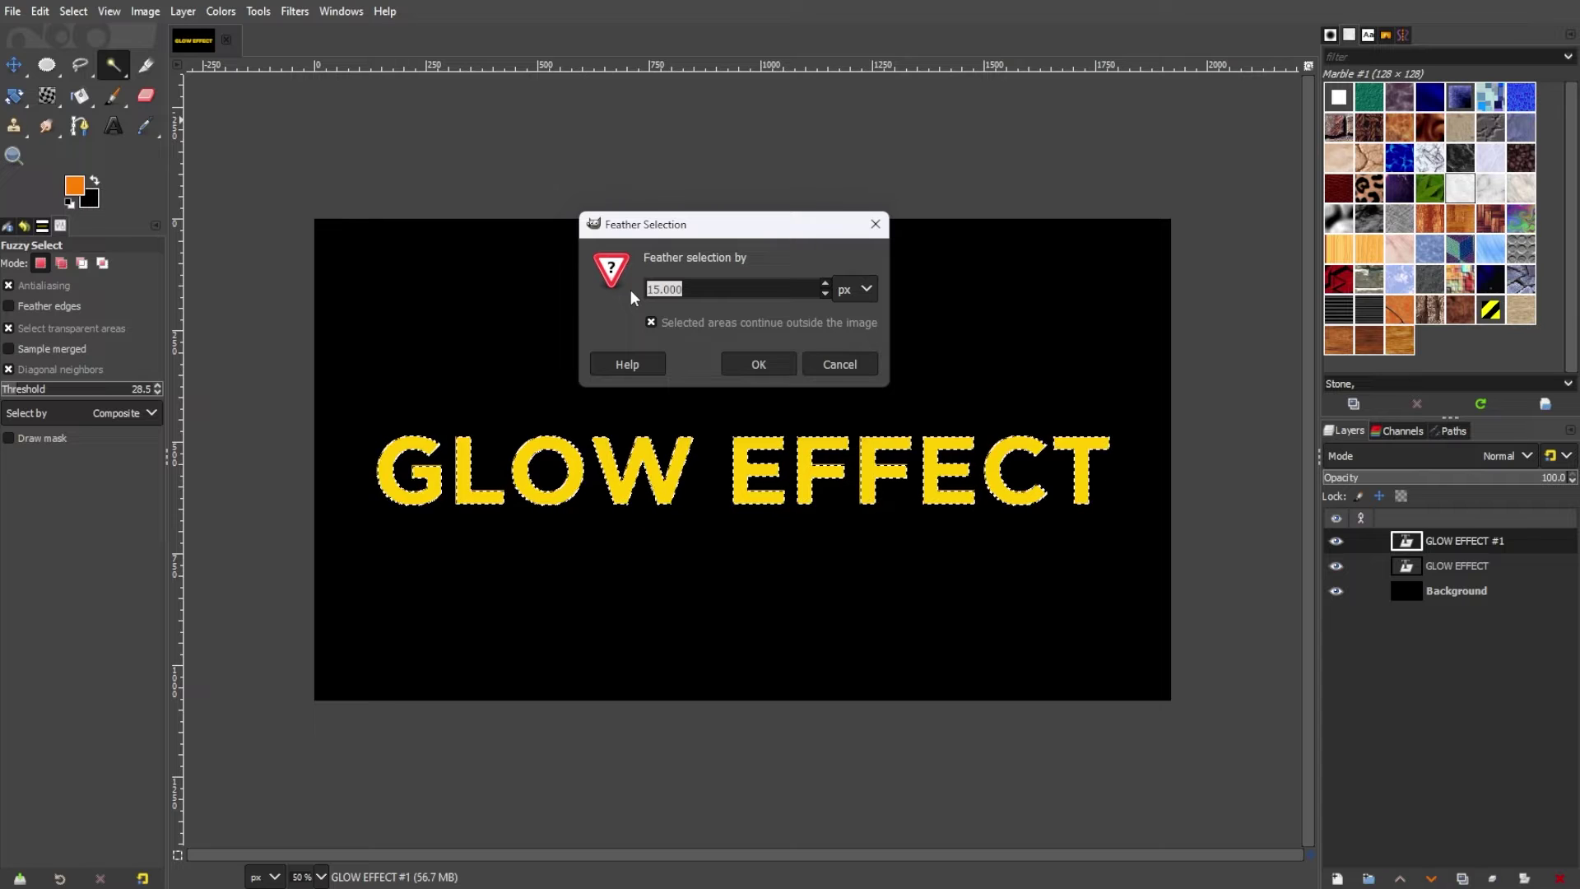
pyautogui.click(824, 283)
pyautogui.click(824, 284)
pyautogui.click(824, 284)
pyautogui.click(825, 284)
pyautogui.click(824, 284)
pyautogui.click(825, 284)
pyautogui.click(824, 283)
pyautogui.moveTo(823, 283); pyautogui.dragTo(822, 283)
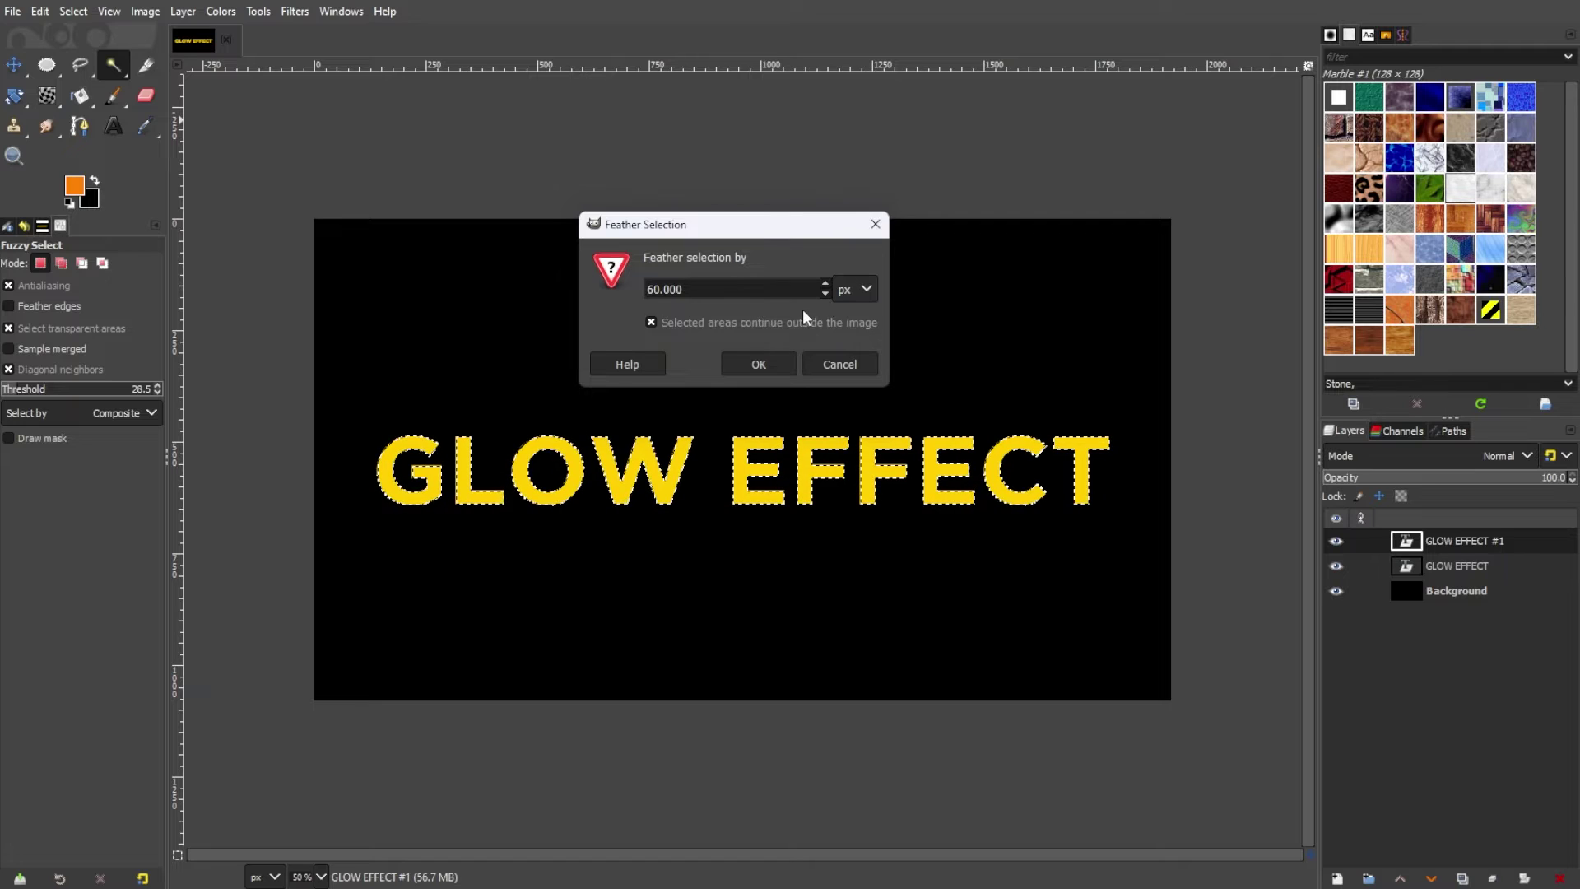
pyautogui.click(757, 364)
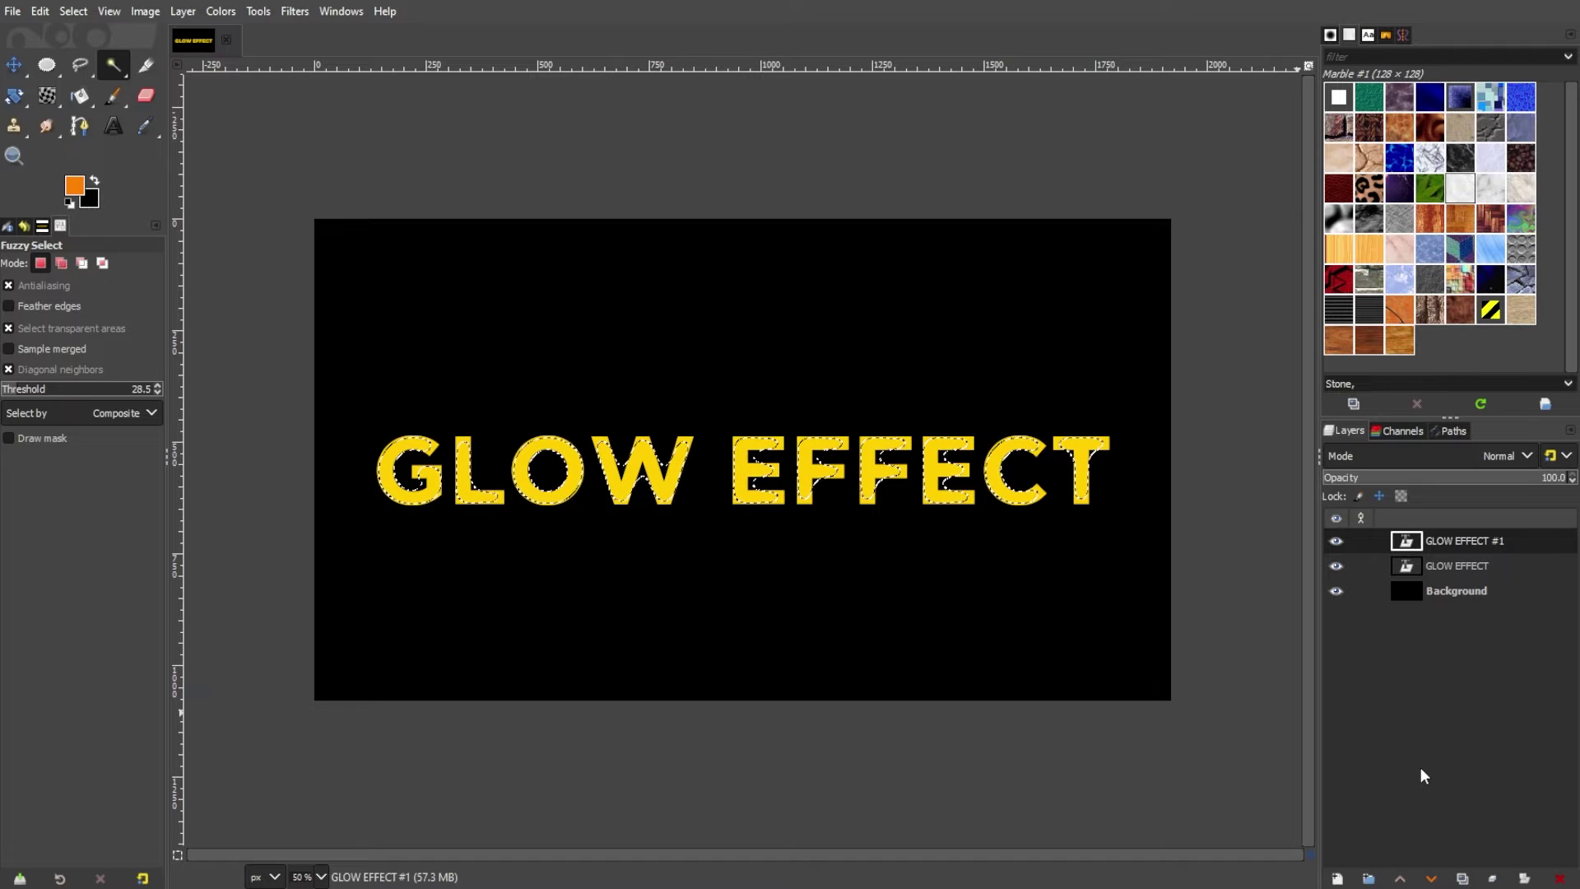
# - Create a new 1920 × 1080 px layer named GLOW, filled with transparency
pyautogui.click(1337, 879)
pyautogui.moveTo(1278, 433); pyautogui.dragTo(934, 163)
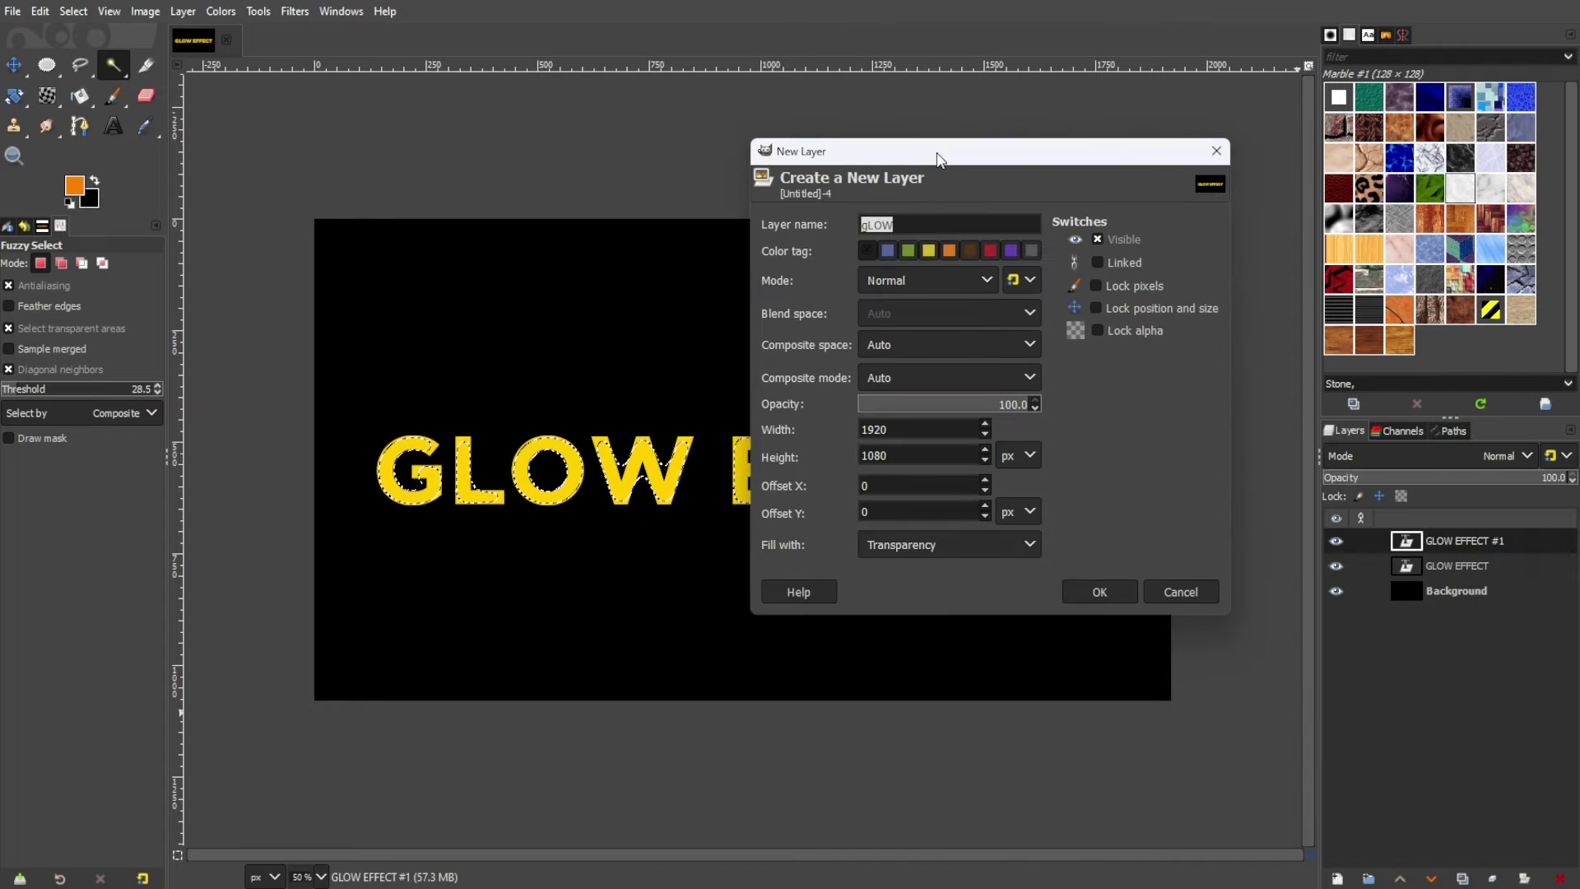
pyautogui.click(866, 224)
pyautogui.press('BackSpace')
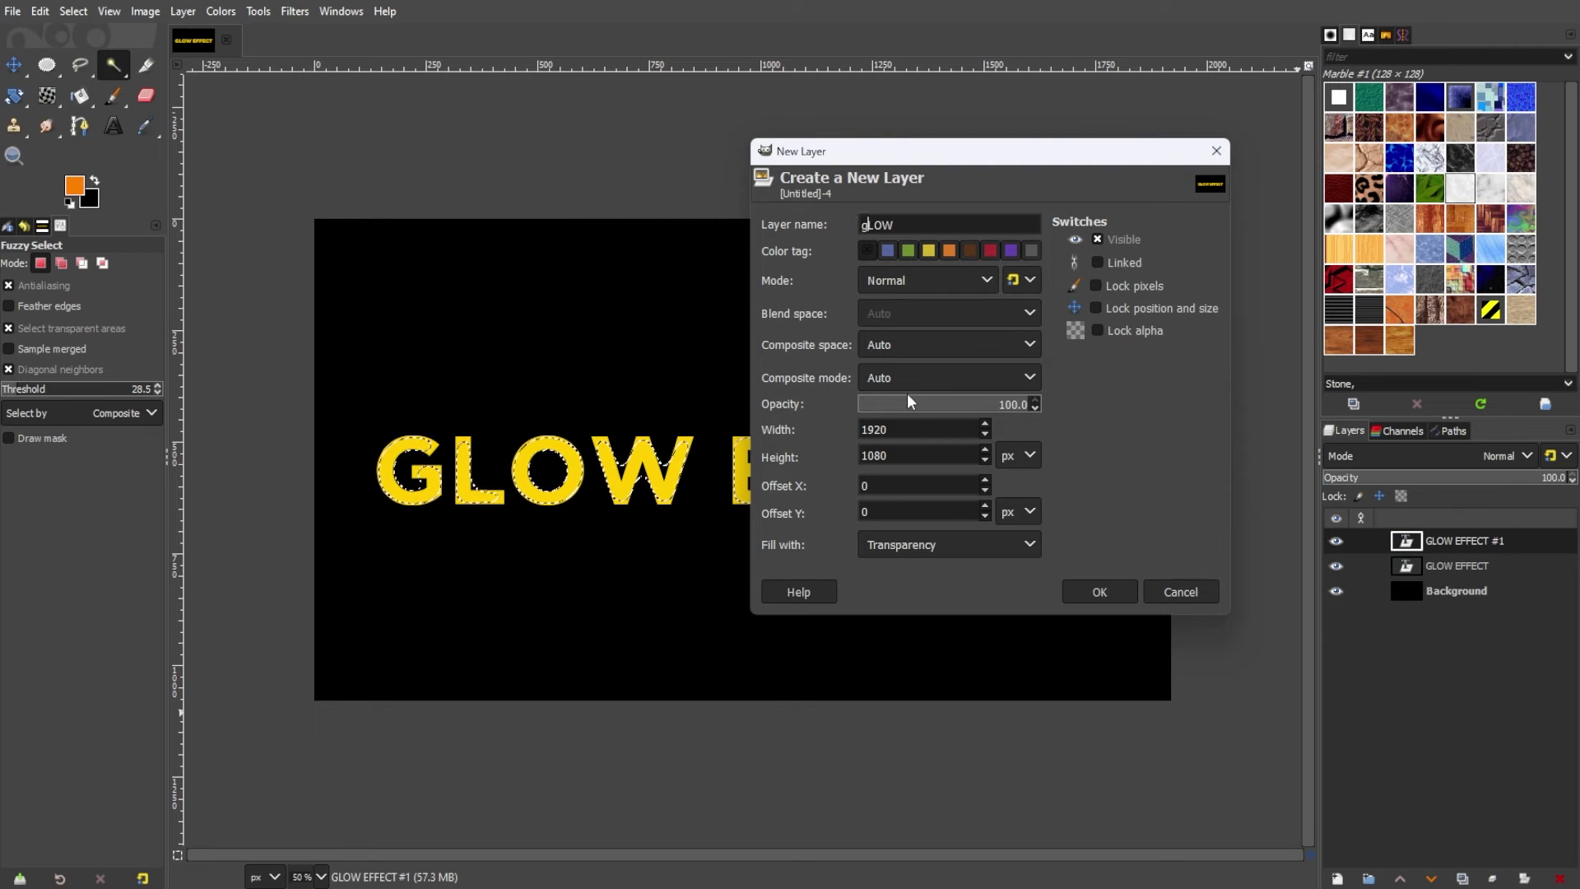
pyautogui.write('G')
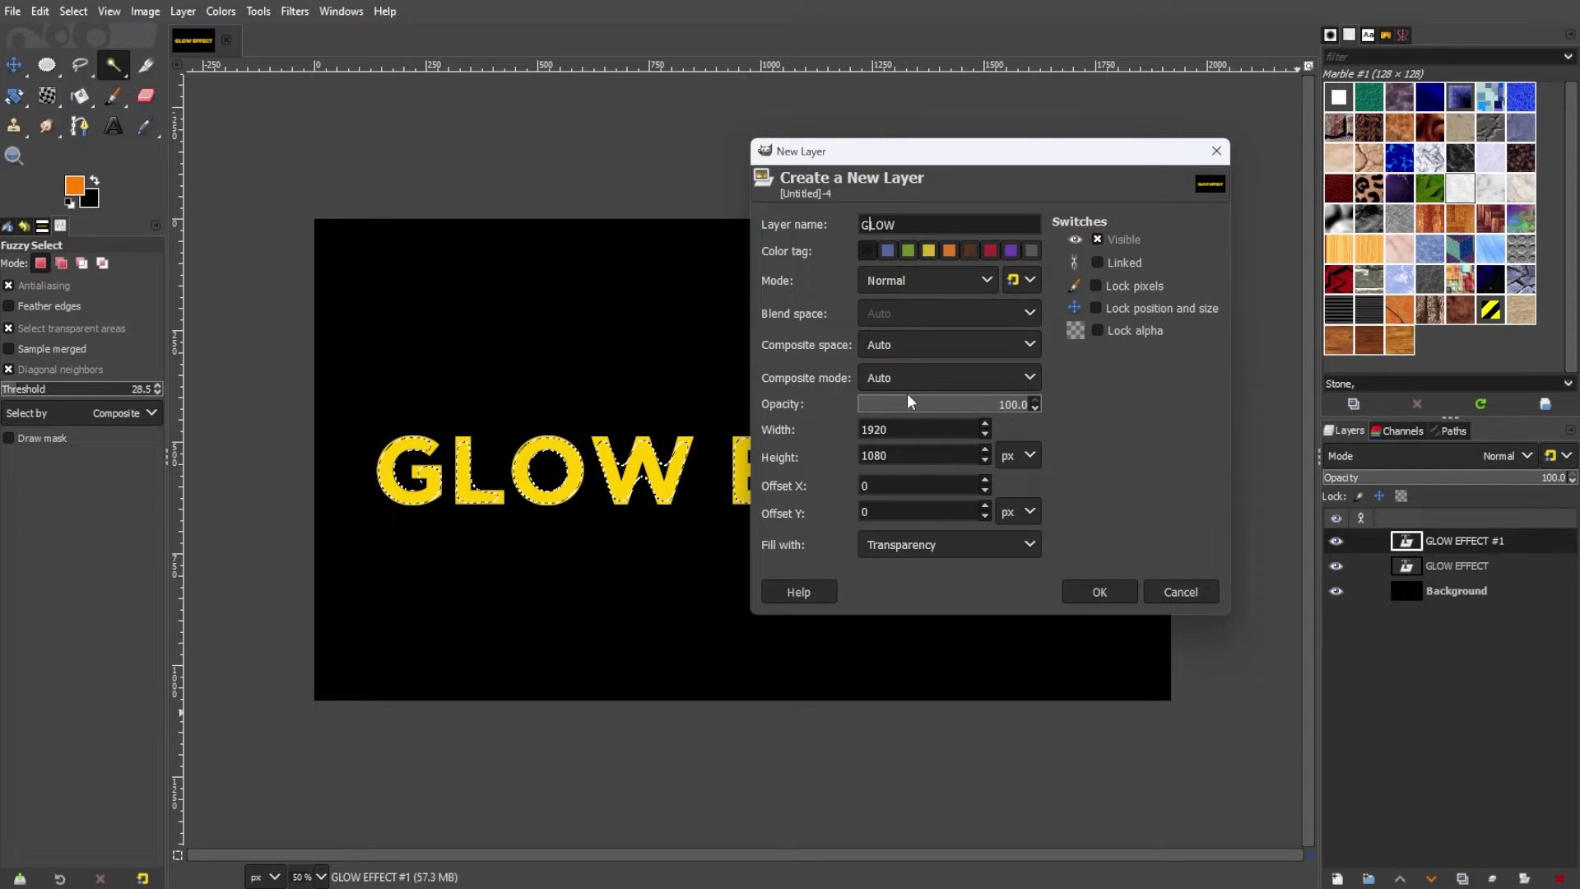
pyautogui.click(938, 549)
pyautogui.click(938, 551)
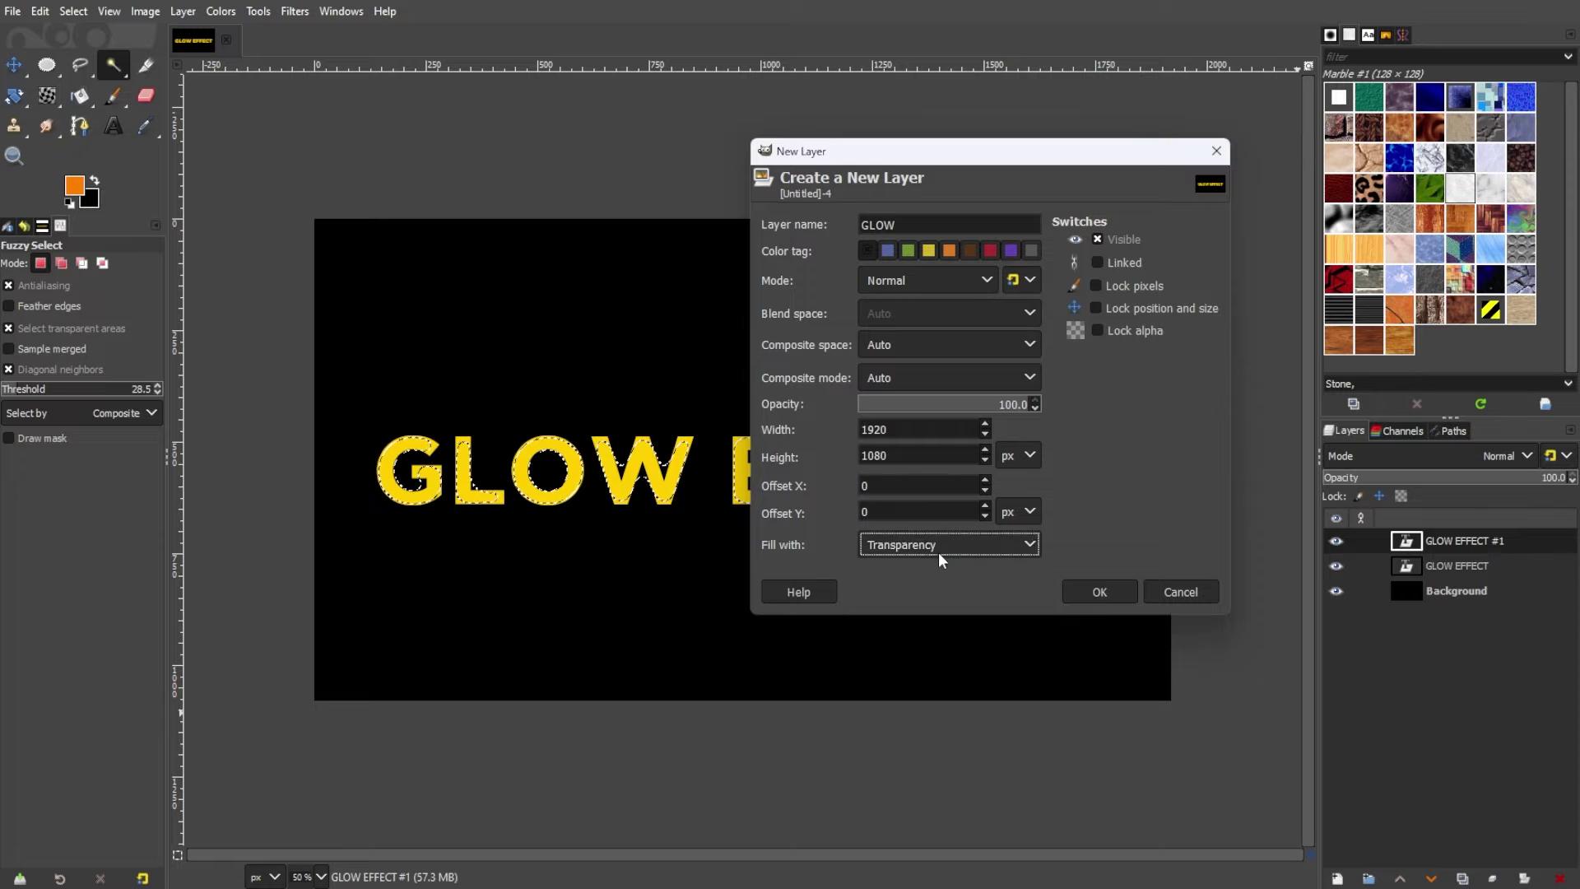
pyautogui.click(1093, 595)
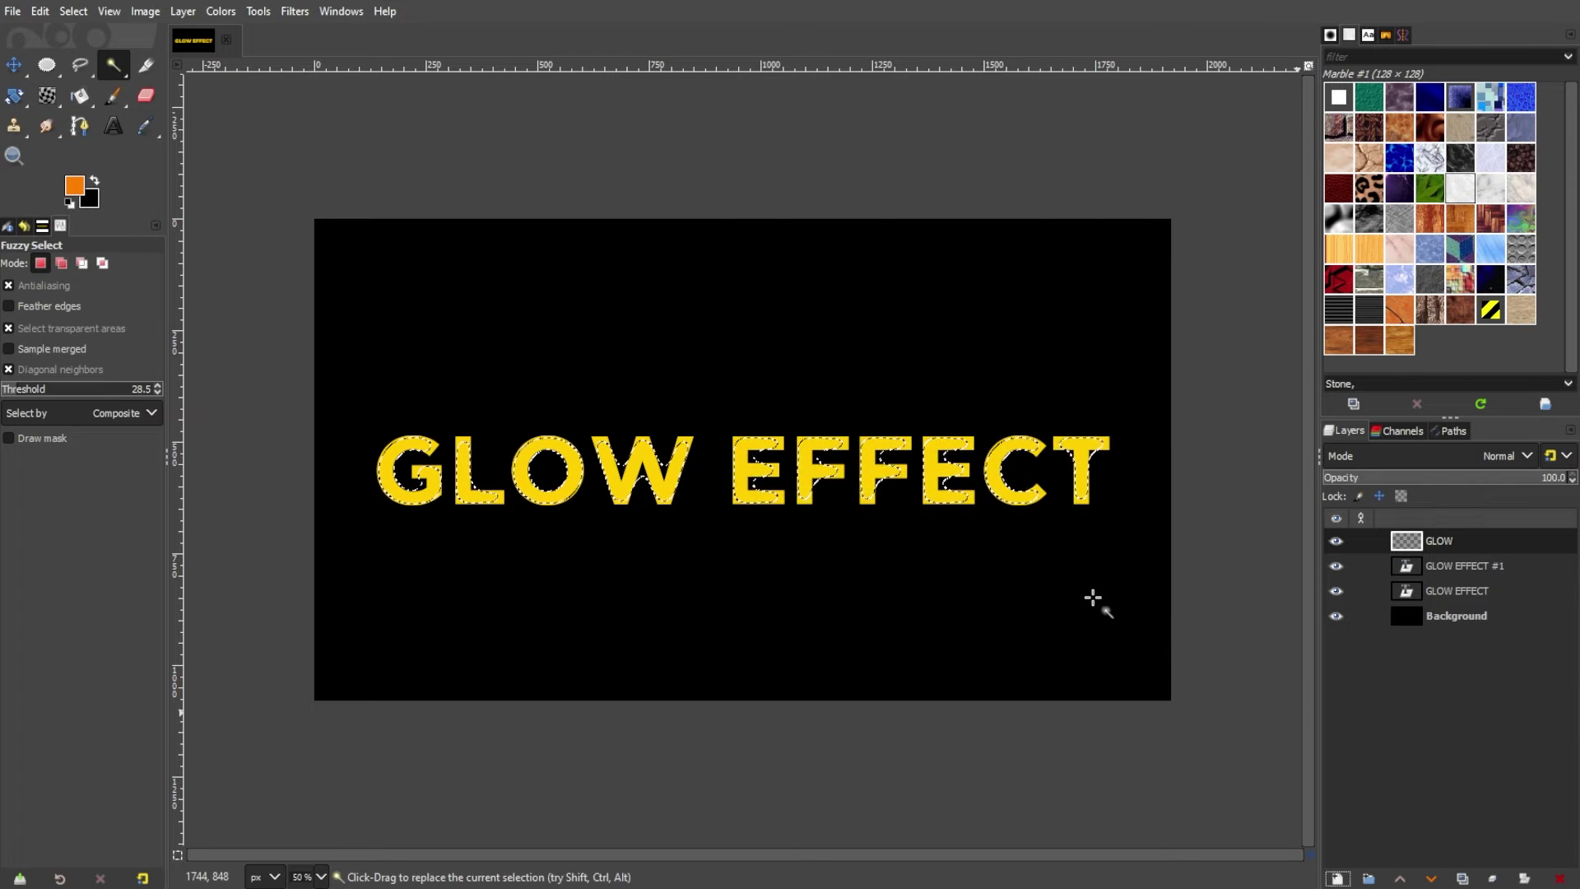
# - Bucket-fill the feathered selection on the GLOW layer with the orange foreground color
pyautogui.click(80, 97)
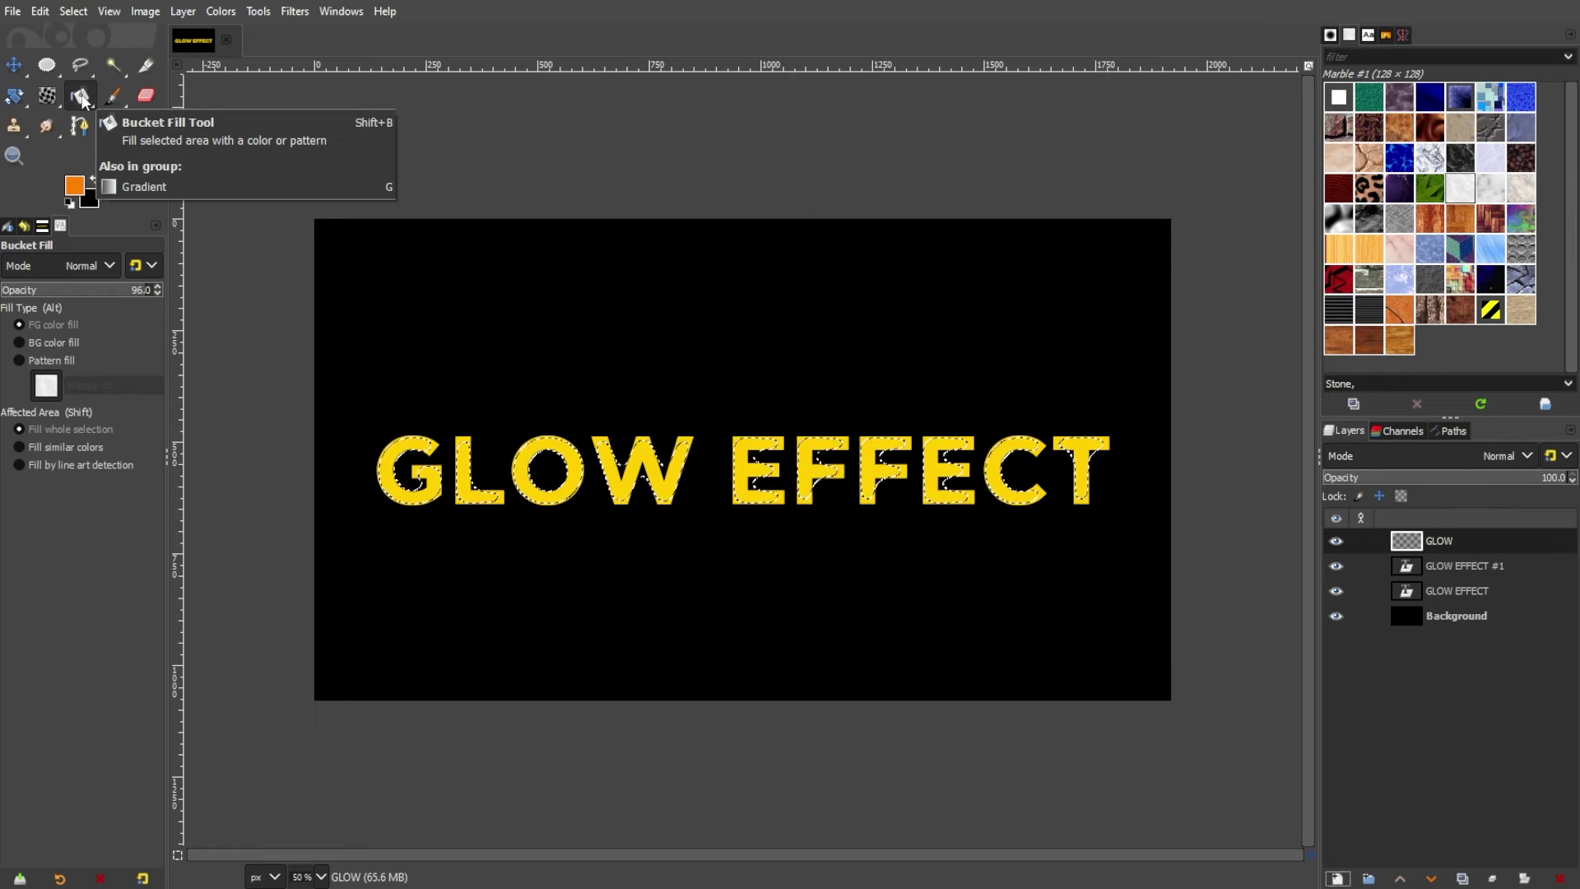
pyautogui.click(386, 474)
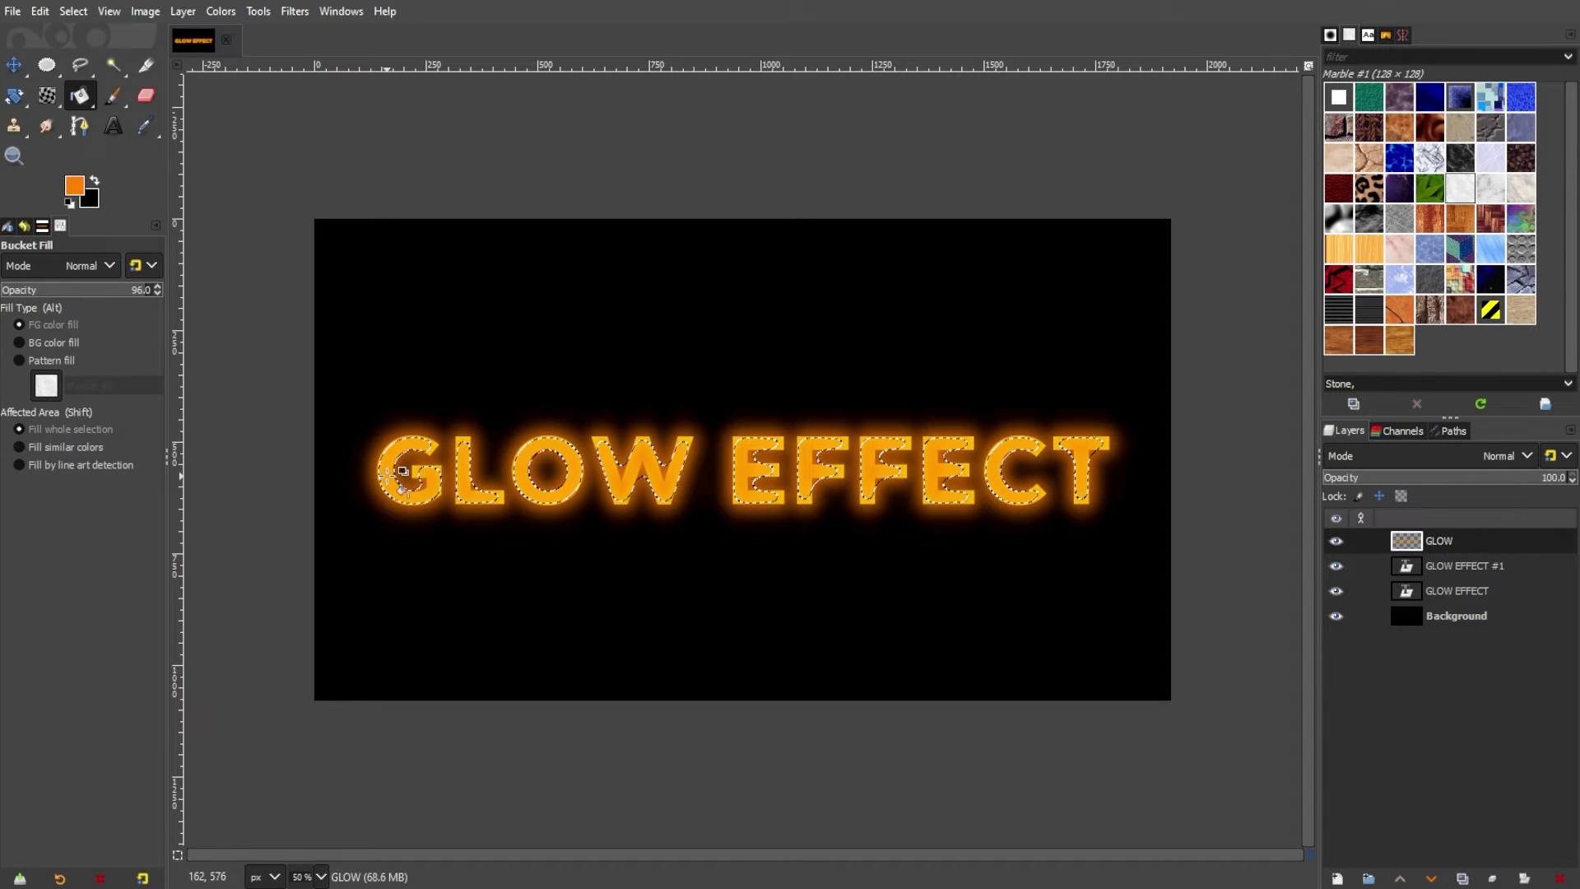
# - Set the GLOW layer's blend mode to Addition and its opacity to 100
pyautogui.click(1394, 479)
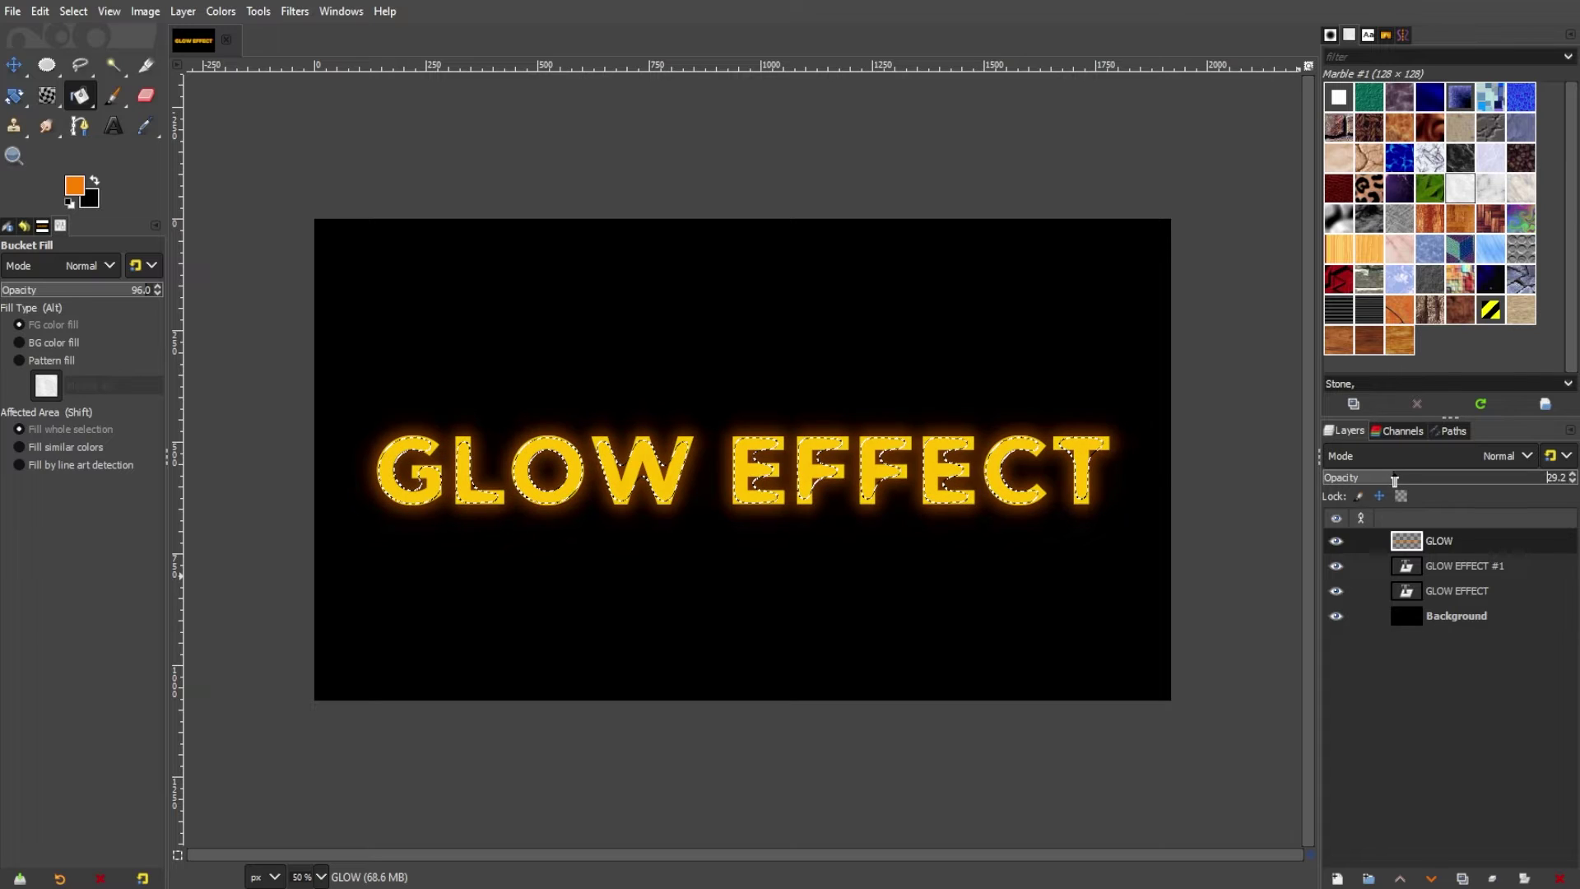
pyautogui.moveTo(1394, 480); pyautogui.dragTo(1563, 478)
pyautogui.click(1518, 455)
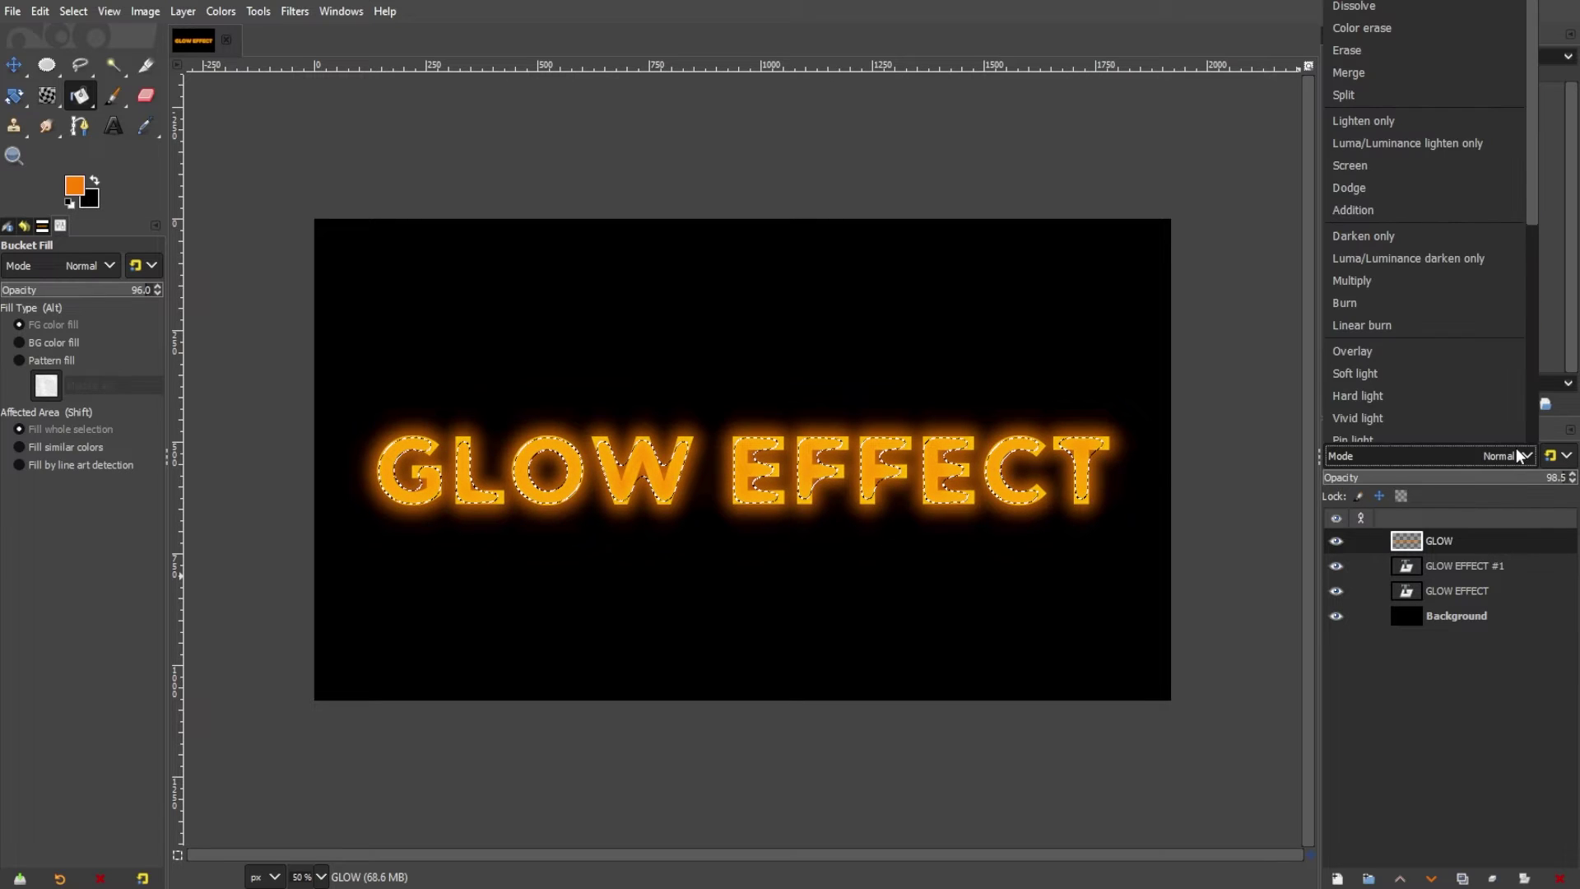
pyautogui.click(1357, 165)
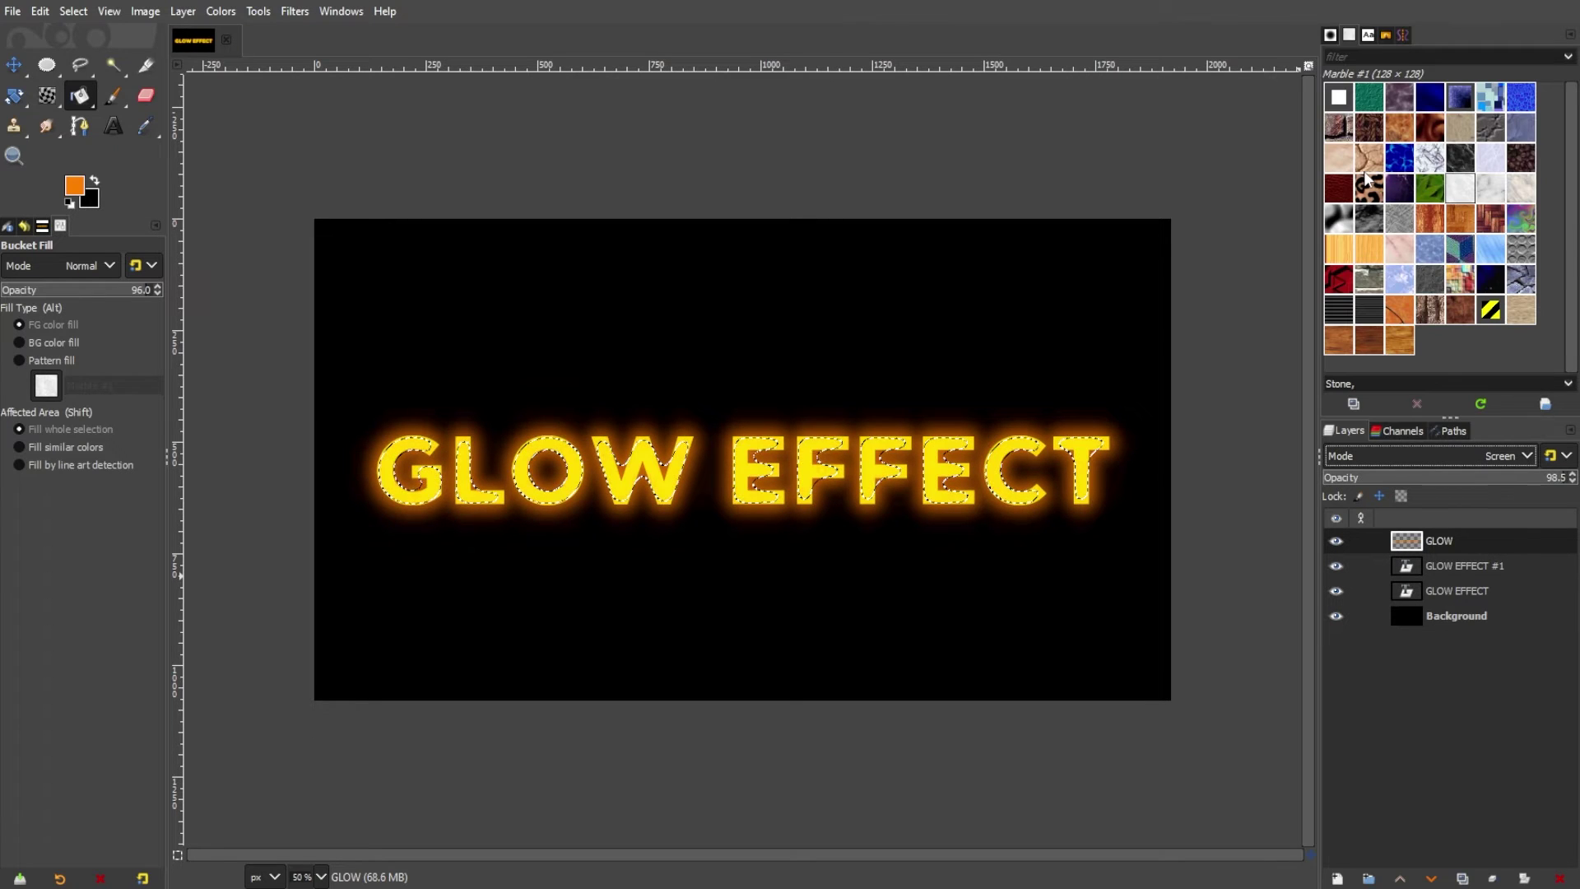
pyautogui.click(1439, 450)
pyautogui.click(1382, 209)
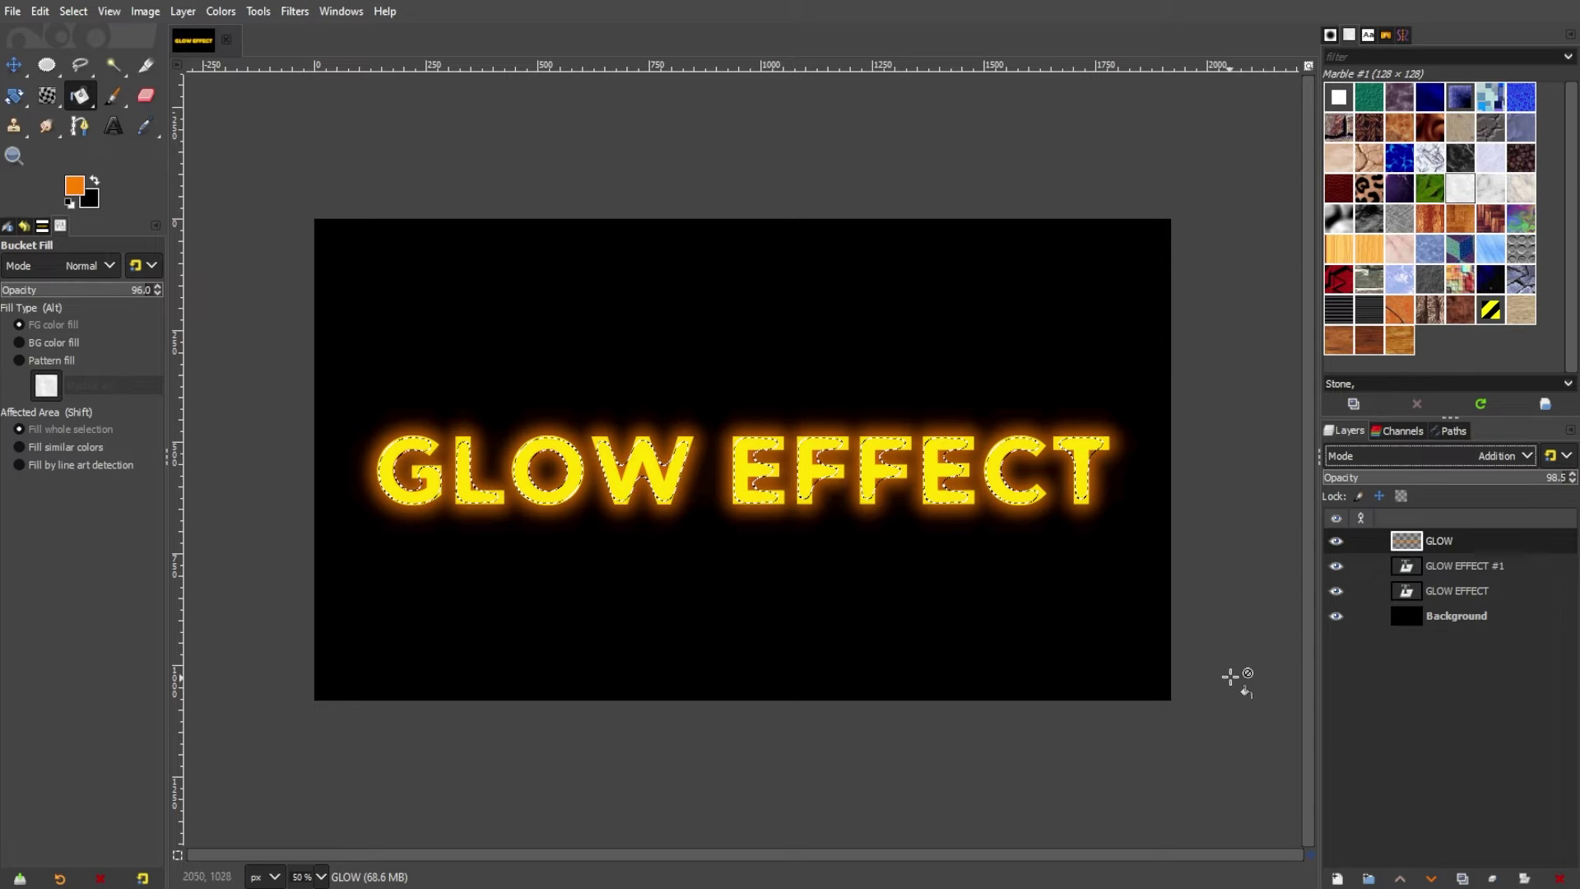
pyautogui.moveTo(1407, 478); pyautogui.dragTo(1572, 481)
pyautogui.click(1489, 466)
pyautogui.click(1508, 469)
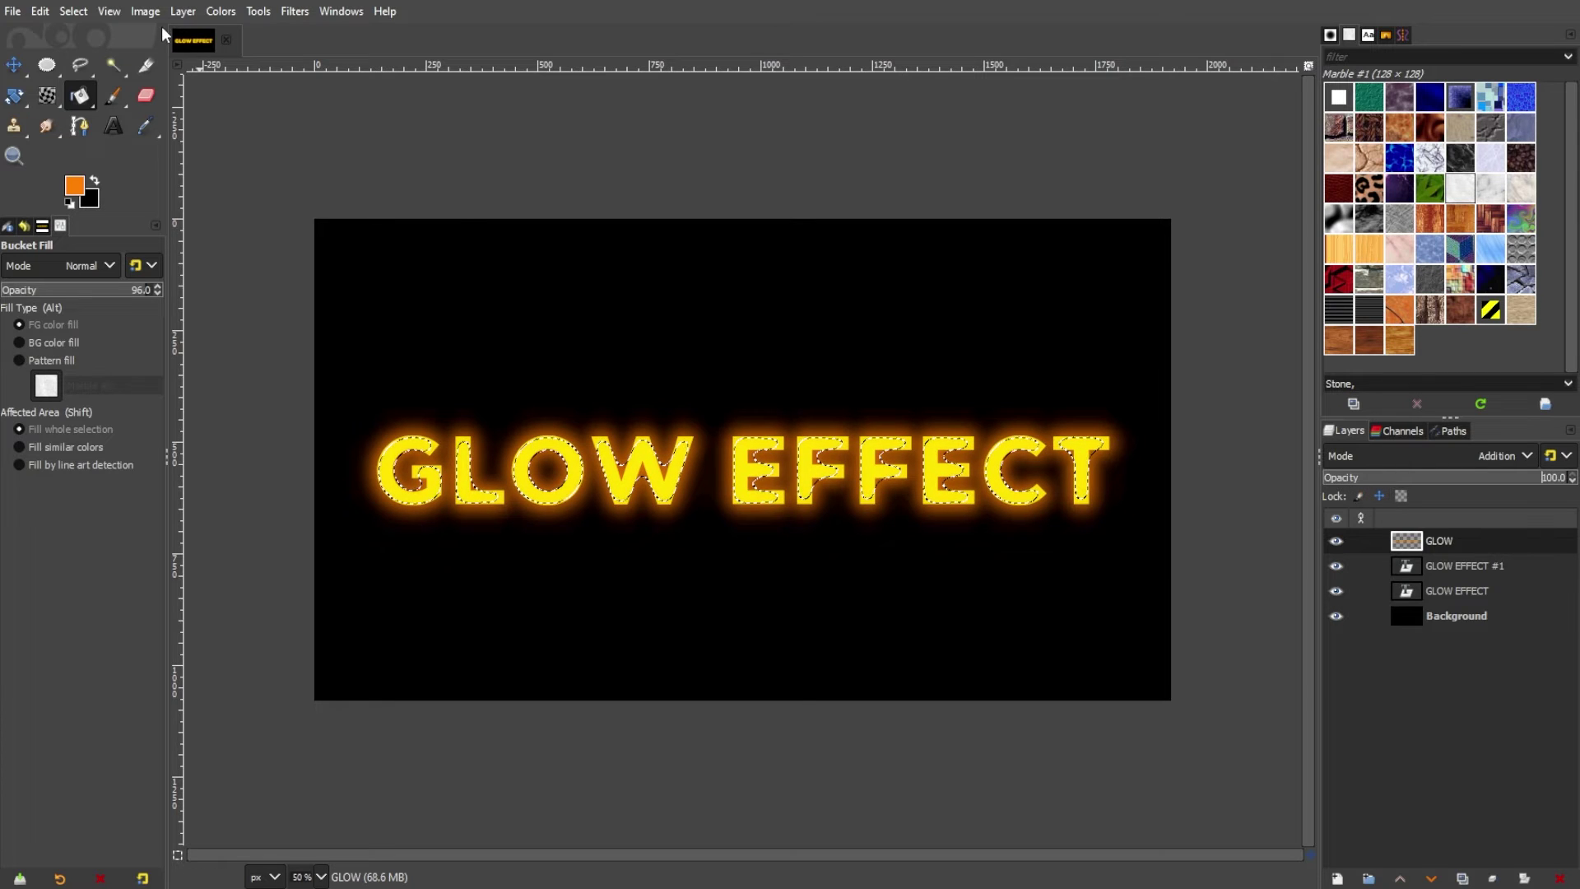
# - Apply a Gaussian Blur to the GLOW layer with Size X and Y of 44.23 and a blending opacity of 77.7
pyautogui.click(294, 10)
pyautogui.moveTo(311, 138)
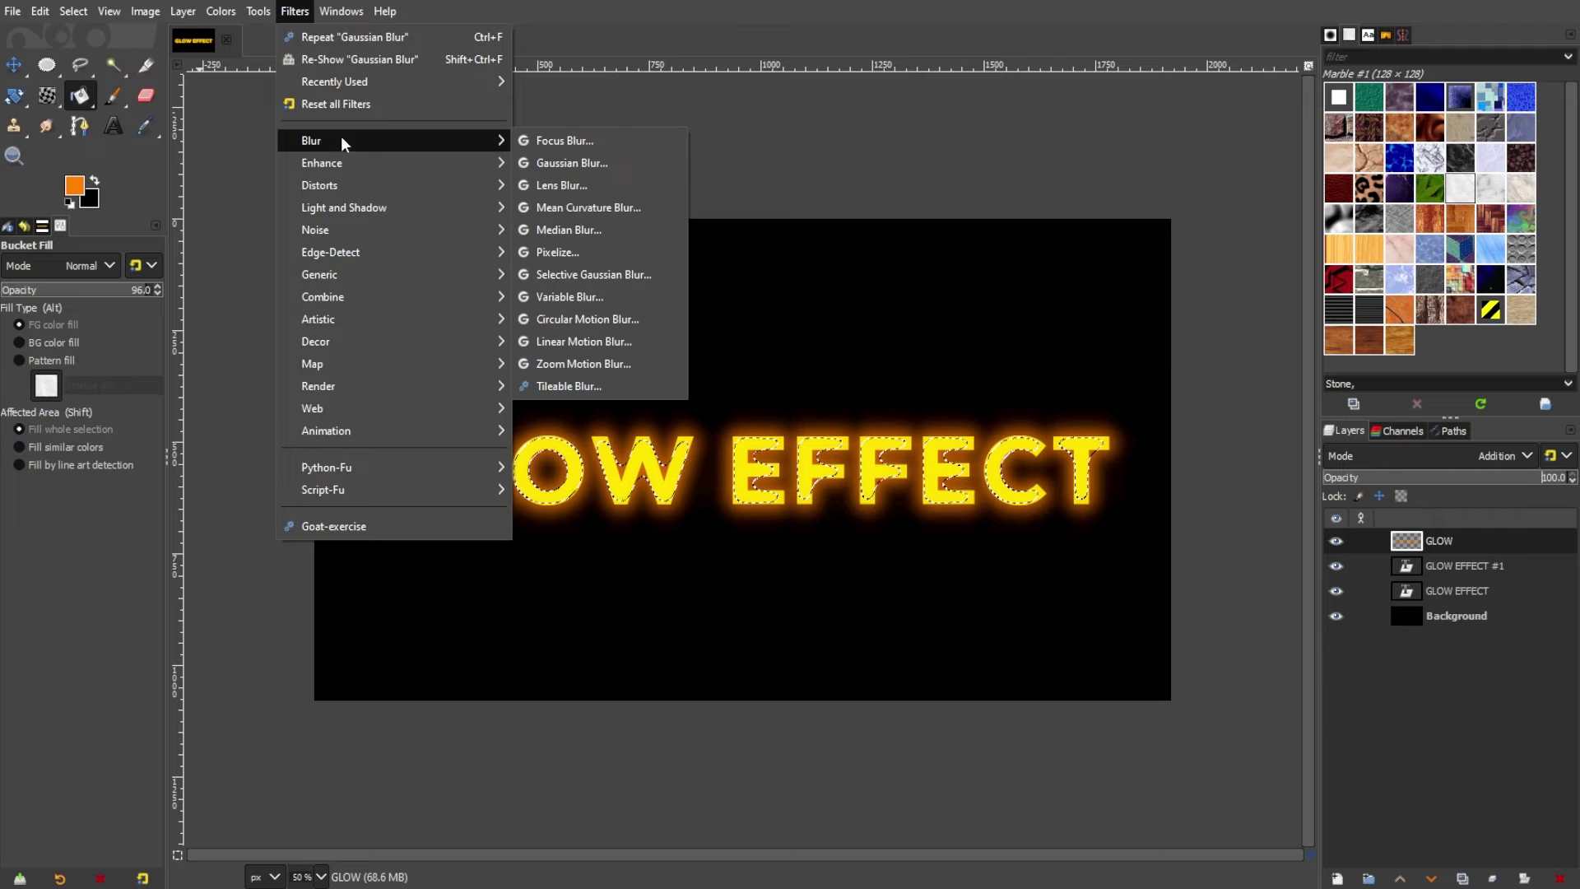
pyautogui.click(560, 163)
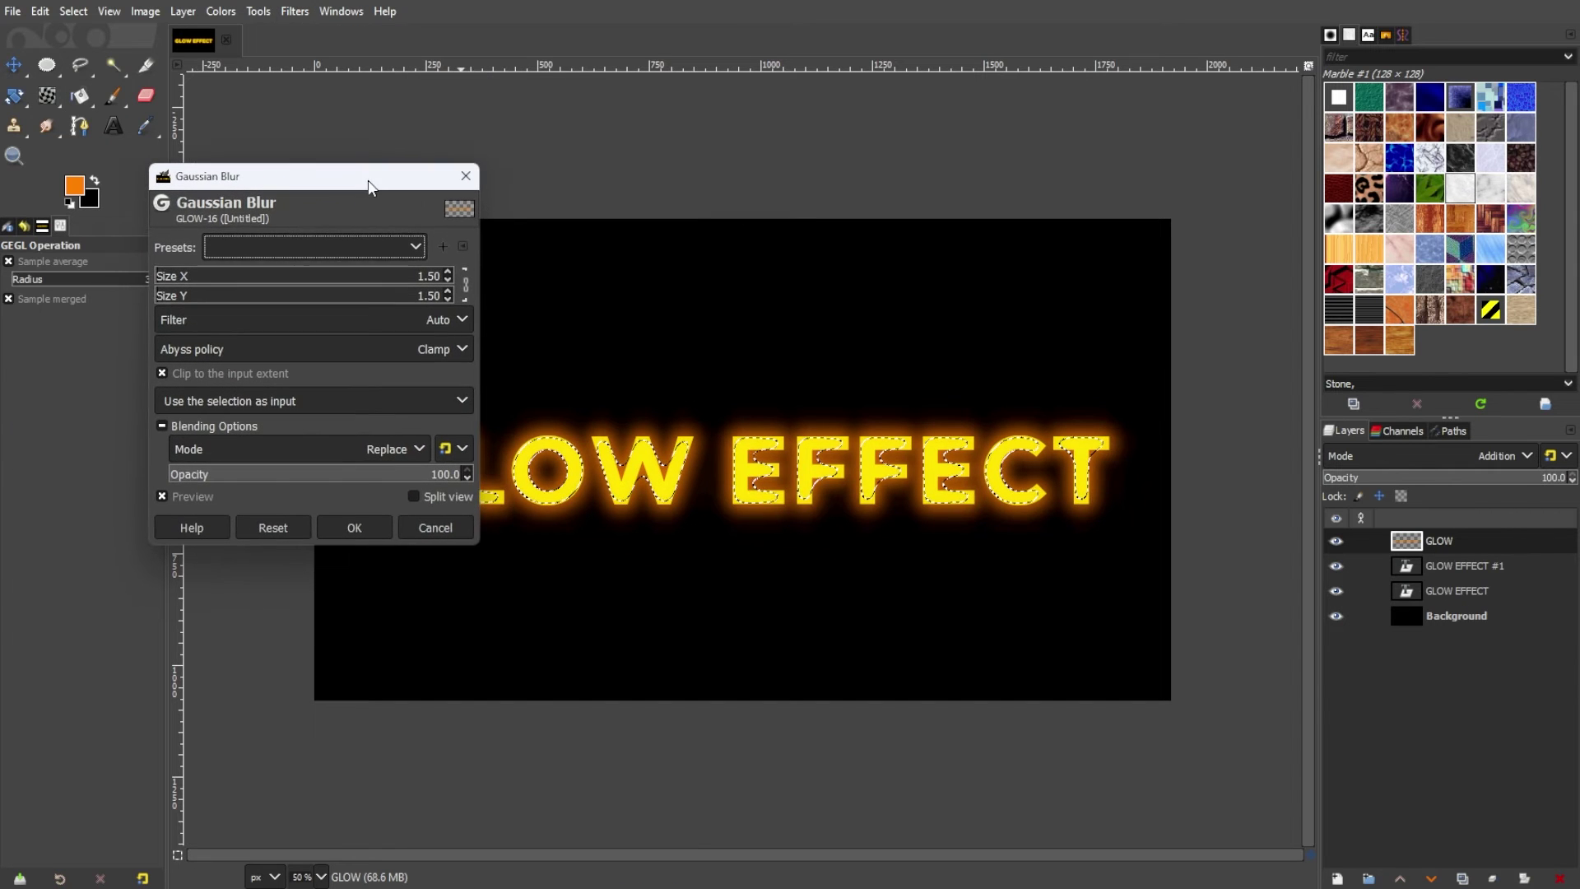
pyautogui.moveTo(302, 290)
pyautogui.mouseDown()
pyautogui.moveTo(359, 286)
pyautogui.moveTo(281, 286)
pyautogui.mouseUp()
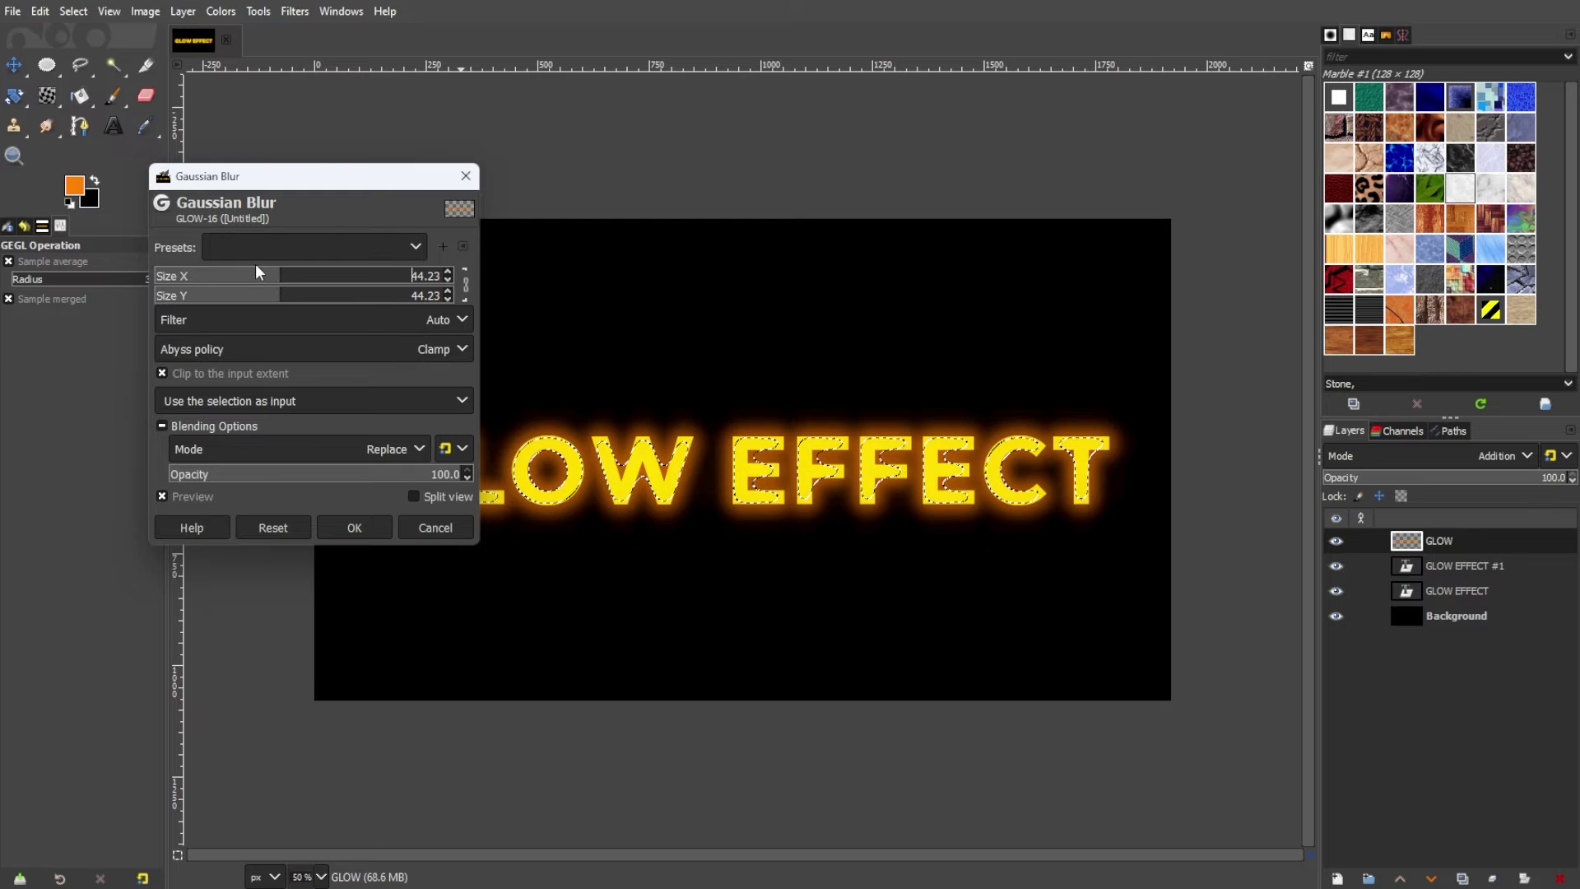
pyautogui.click(276, 475)
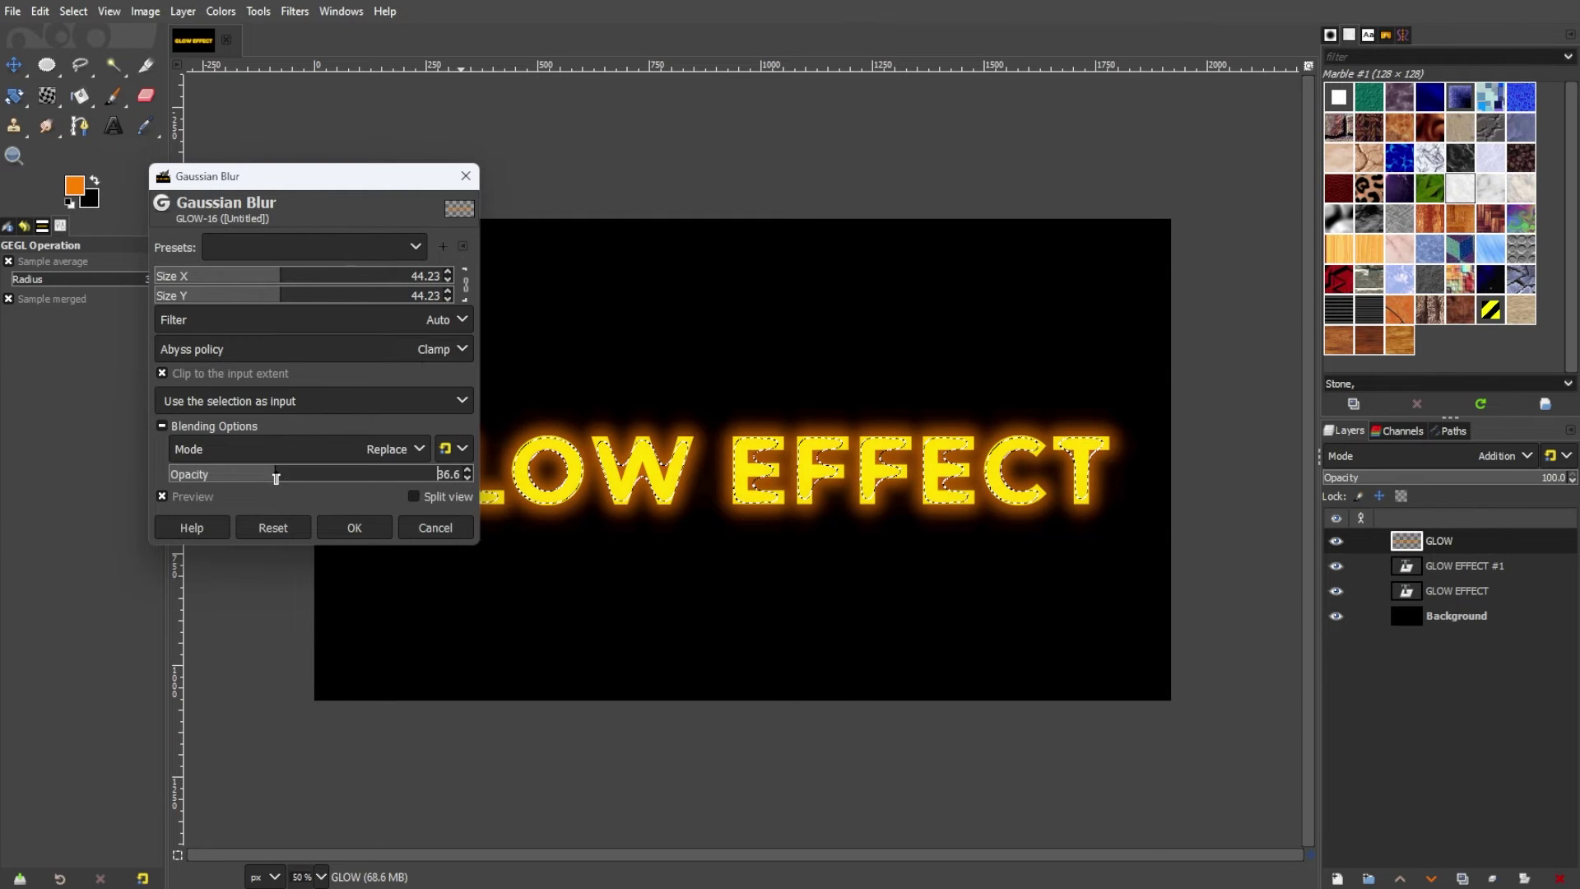
pyautogui.moveTo(276, 475); pyautogui.dragTo(395, 475)
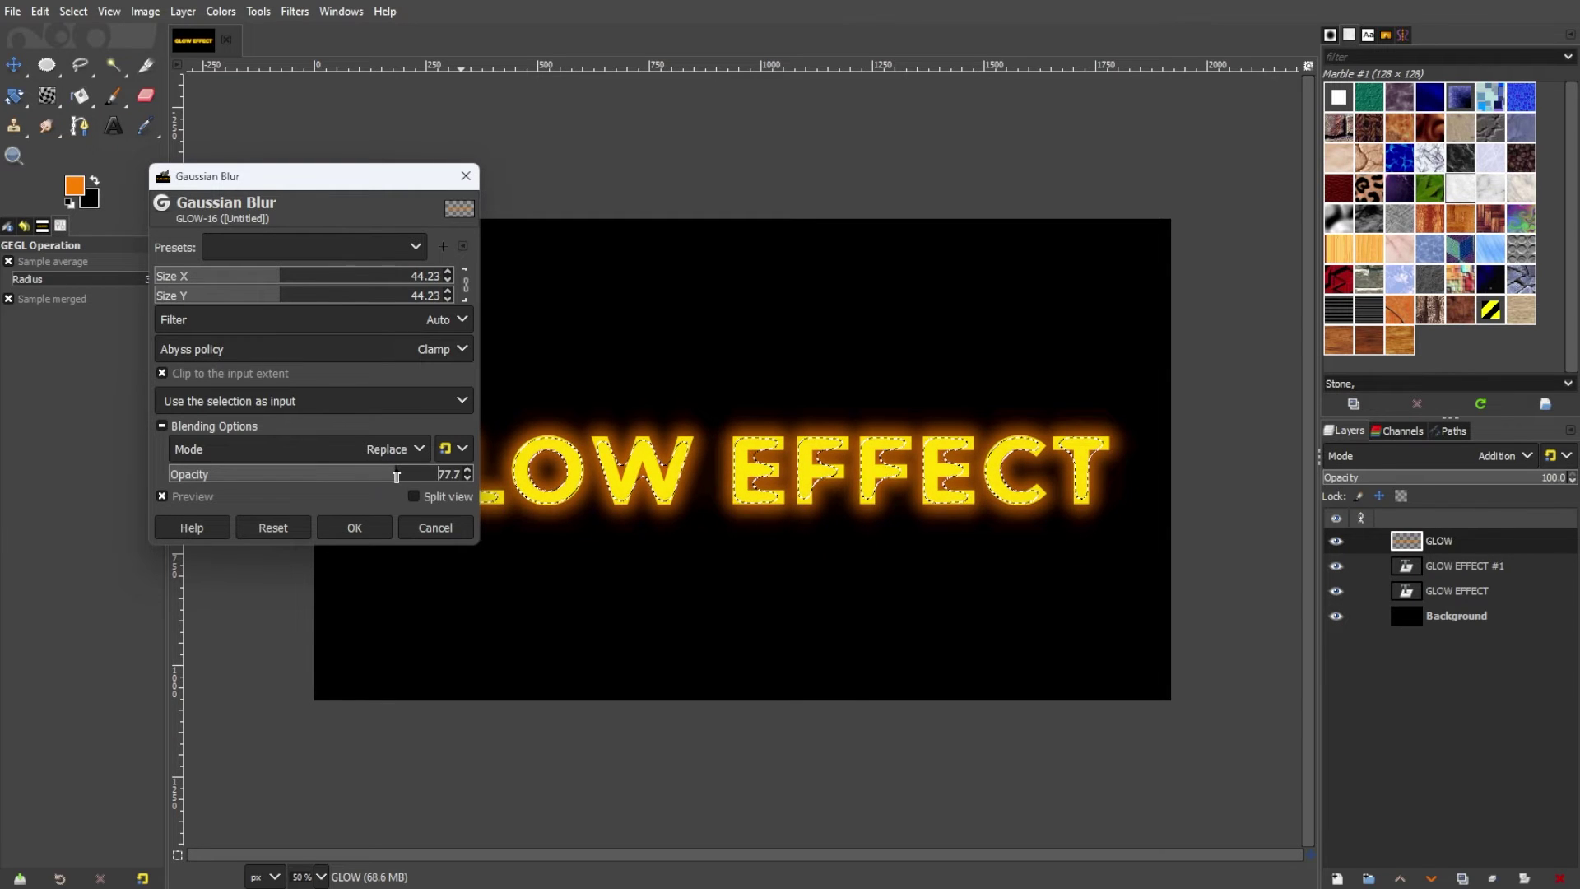
pyautogui.click(379, 527)
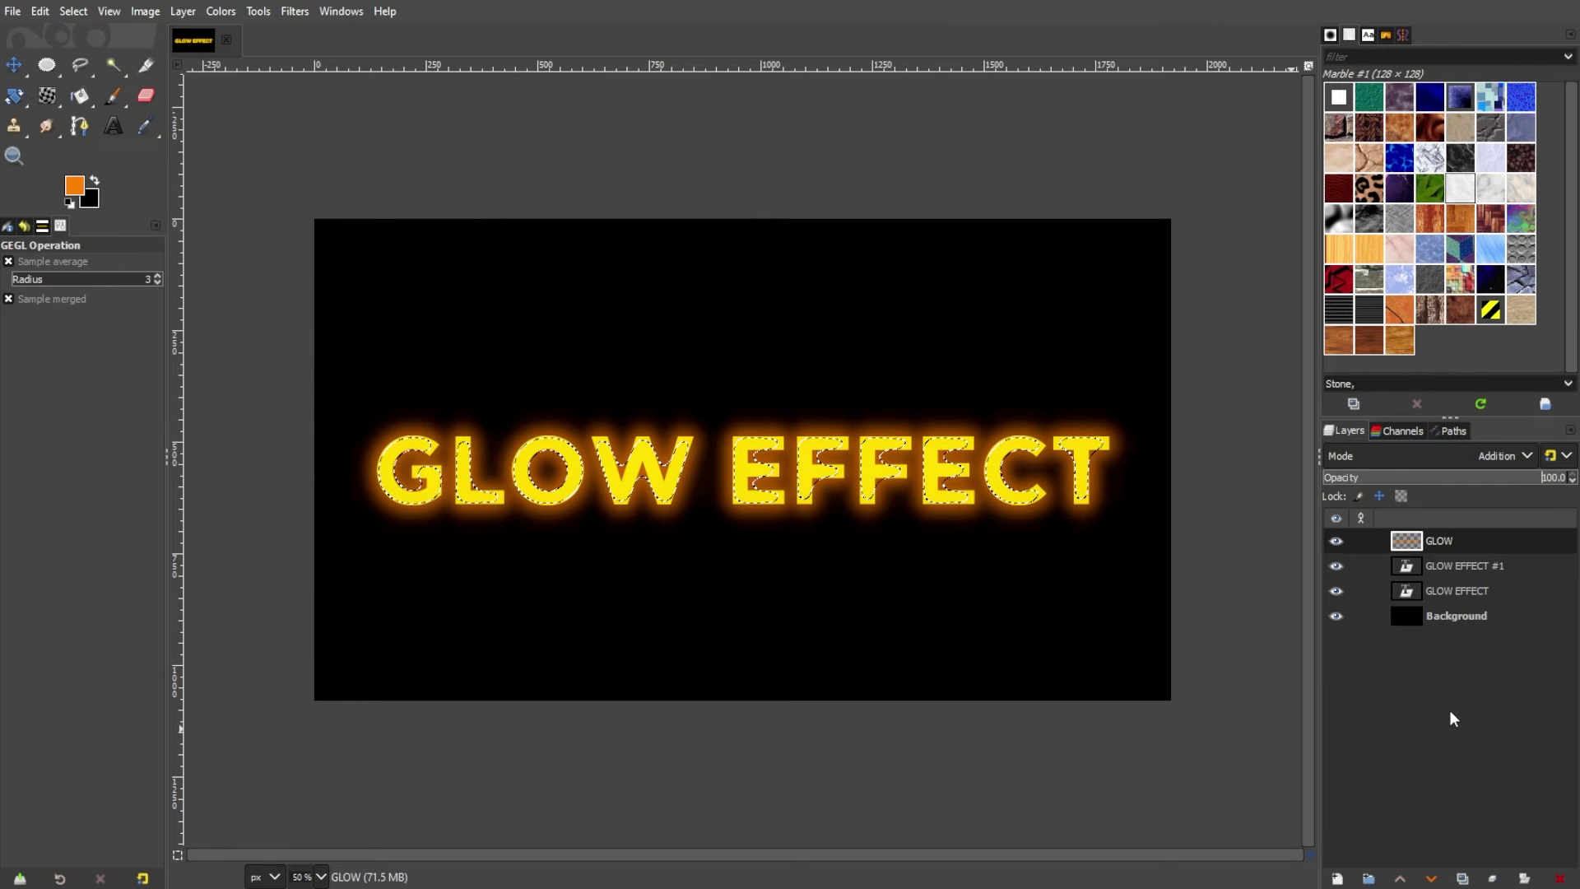
# - Move the GLOW layer beneath the GLOW EFFECT #1 layer in the layer stack
pyautogui.moveTo(1439, 550); pyautogui.dragTo(1451, 574)
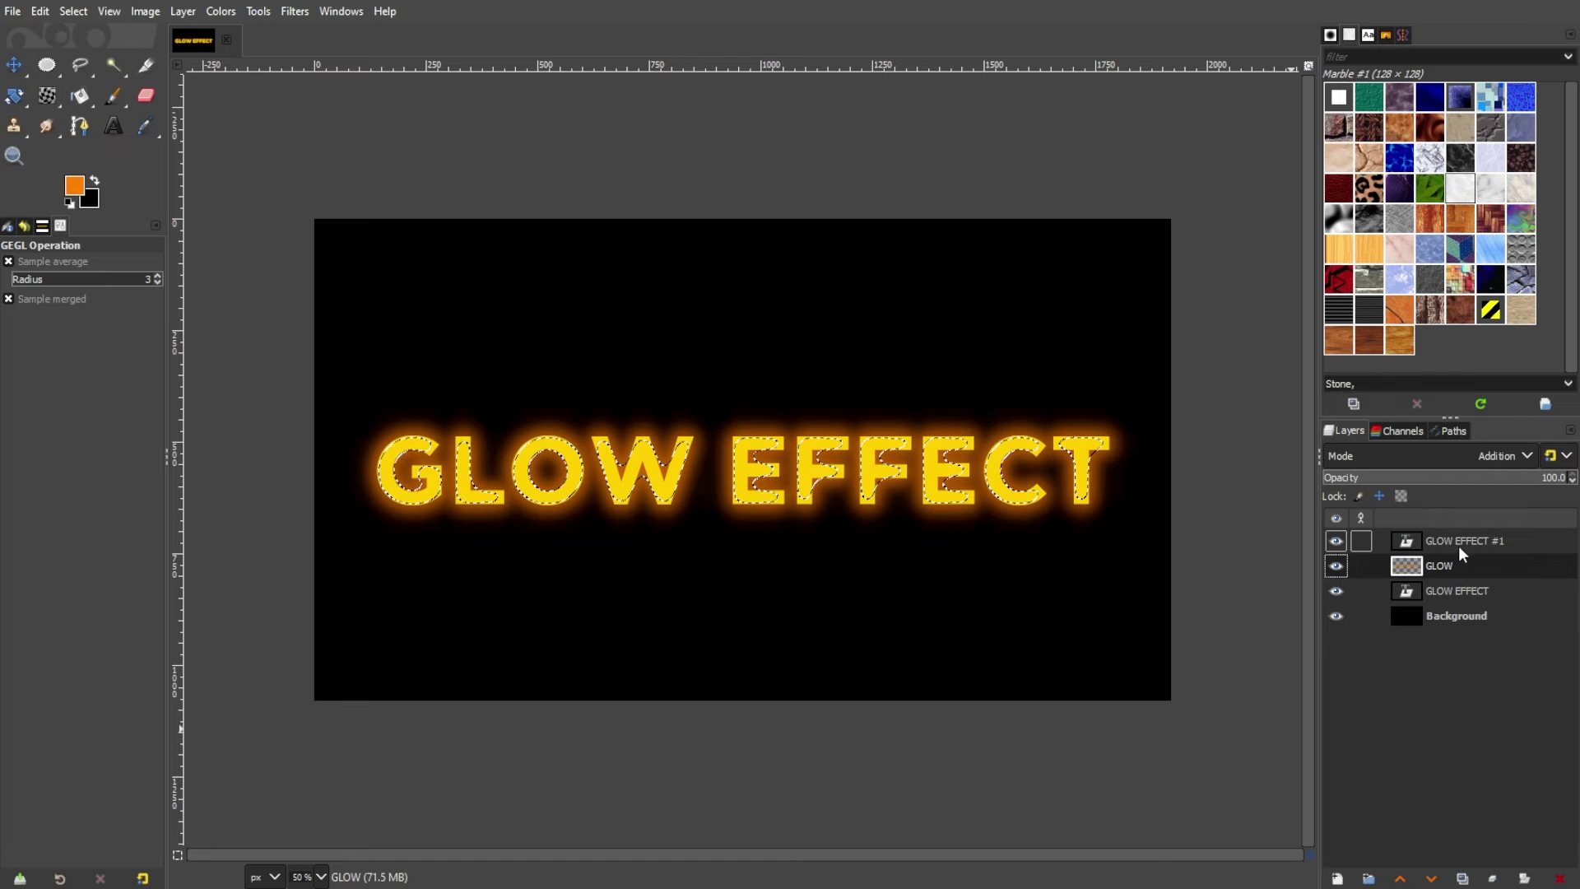
# - Merge the GLOW EFFECT #1 layer down into the GLOW layer beneath it
pyautogui.click(1458, 542)
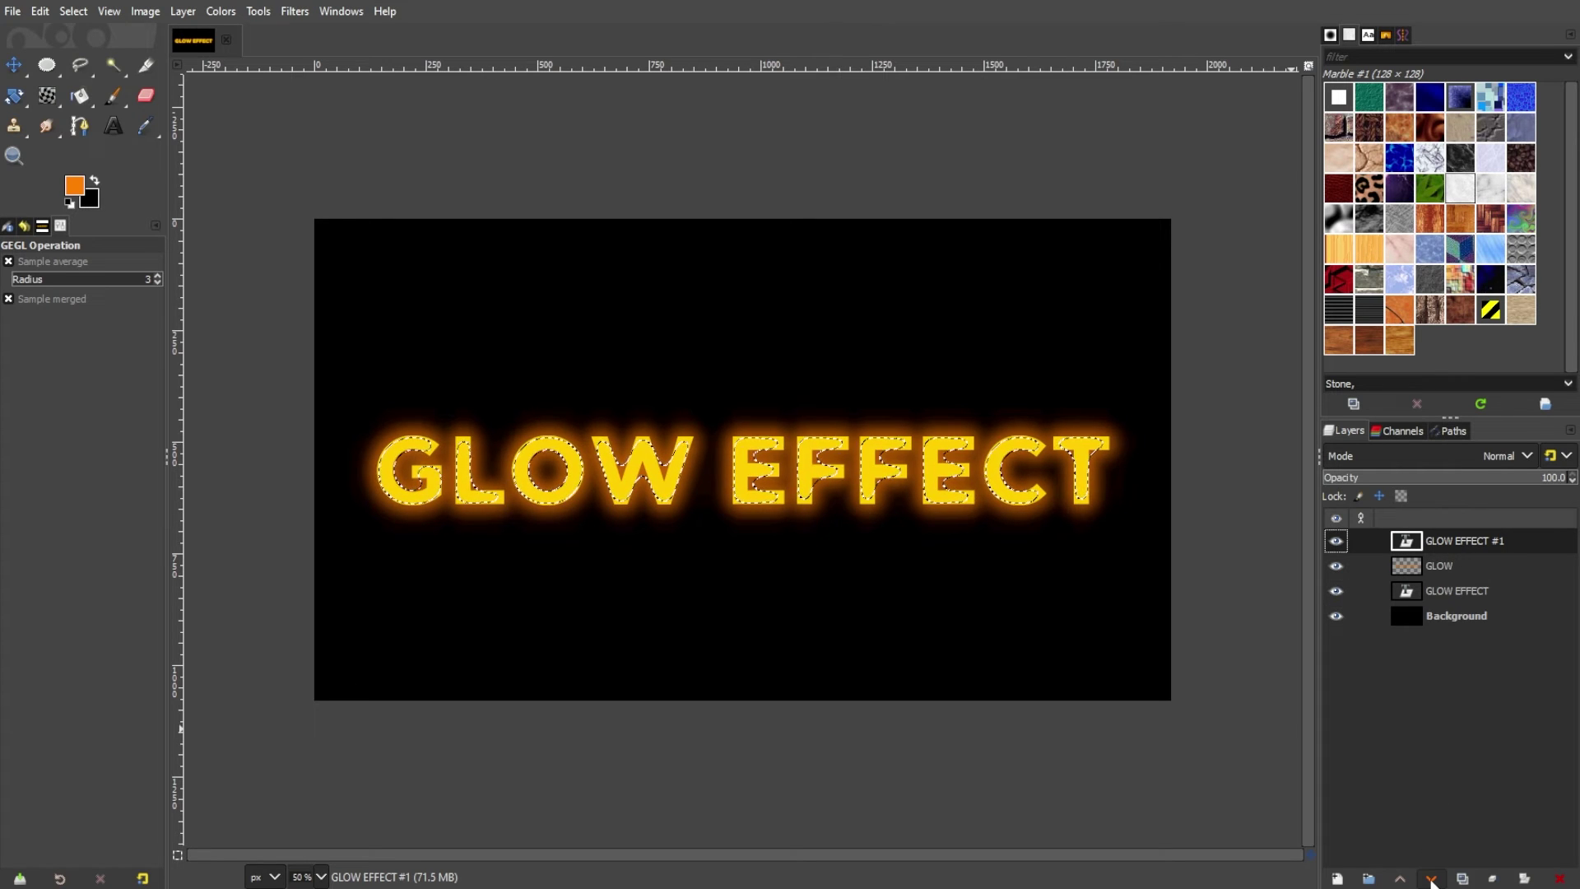
pyautogui.rightClick(1442, 535)
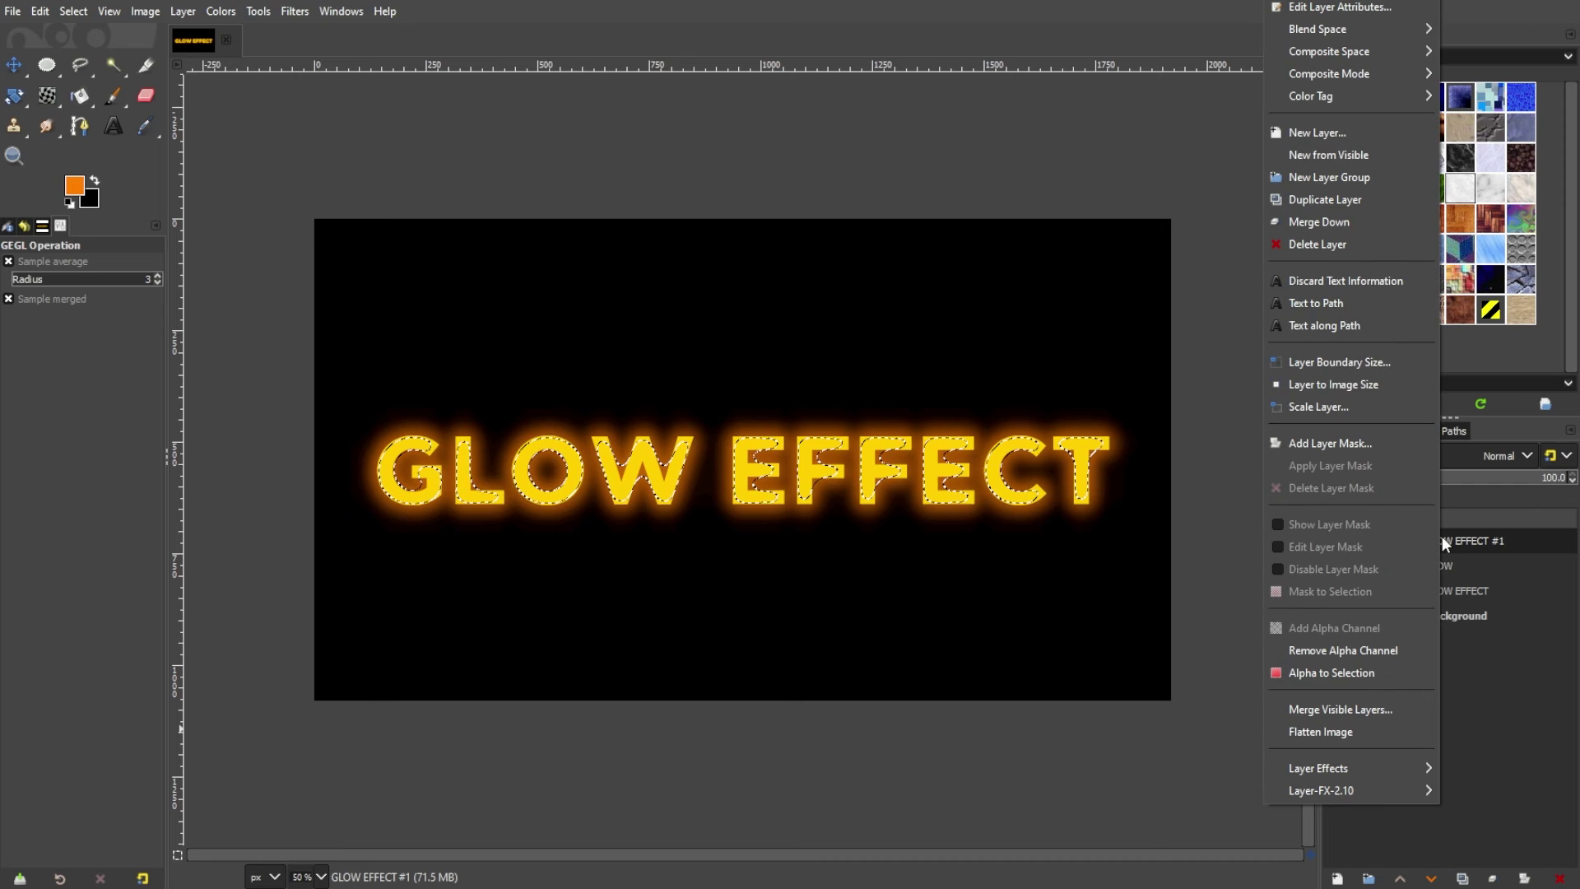
pyautogui.click(1341, 219)
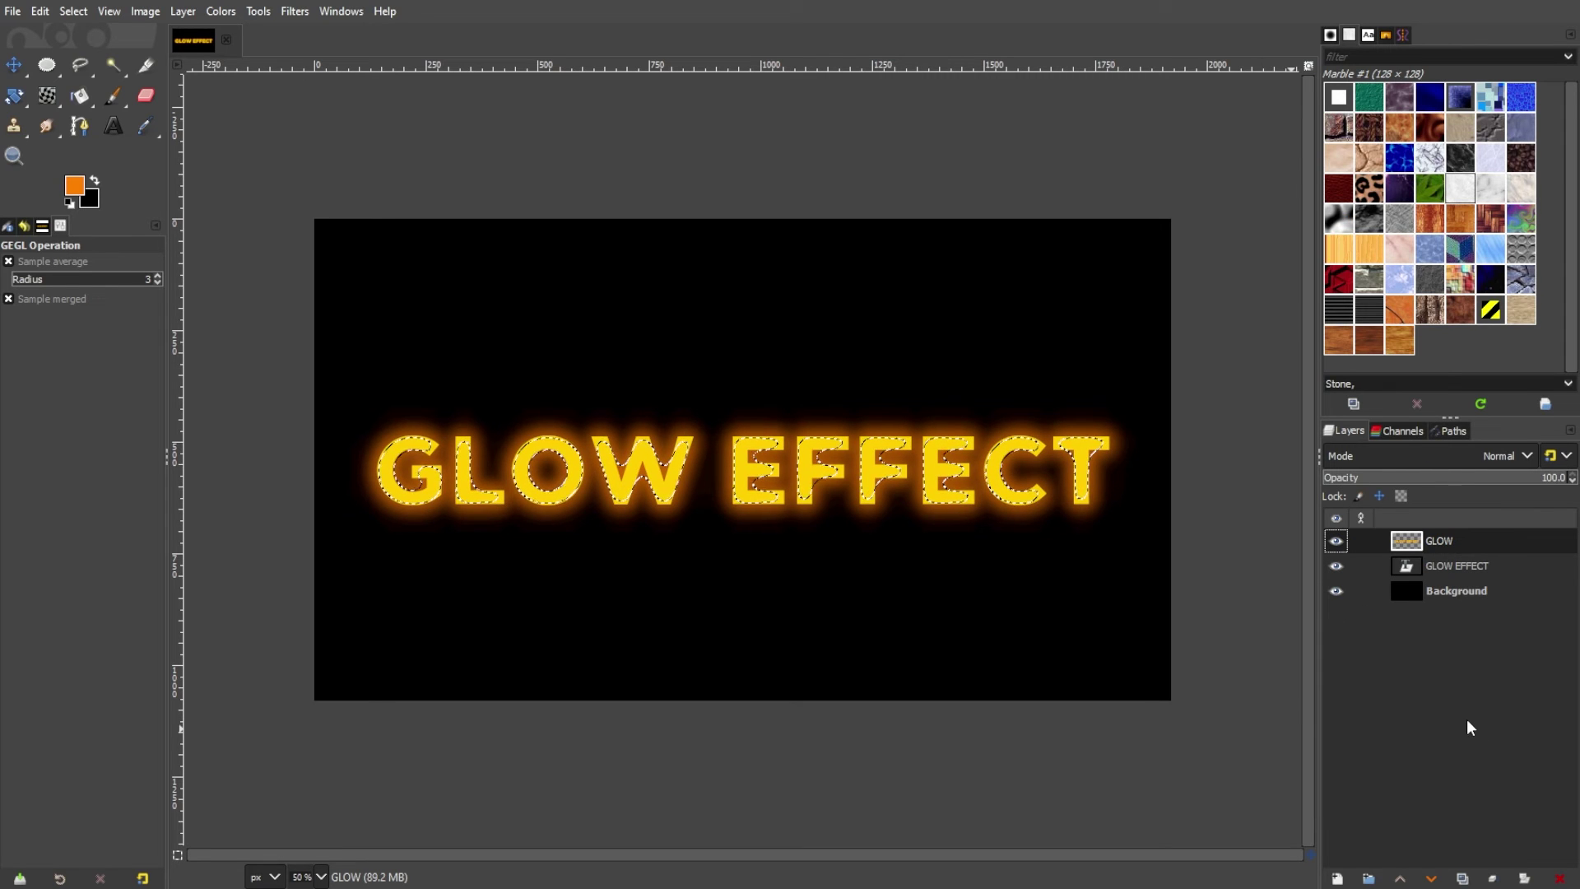
# - Clear the selection and toggle the merged GLOW layer's visibility to compare the text with and without the glow
pyautogui.click(1336, 541)
pyautogui.hotkey('ctrl', 'shift', 'a')
pyautogui.click(1336, 540)
pyautogui.click(1336, 541)
pyautogui.click(1337, 541)
pyautogui.click(1337, 541)
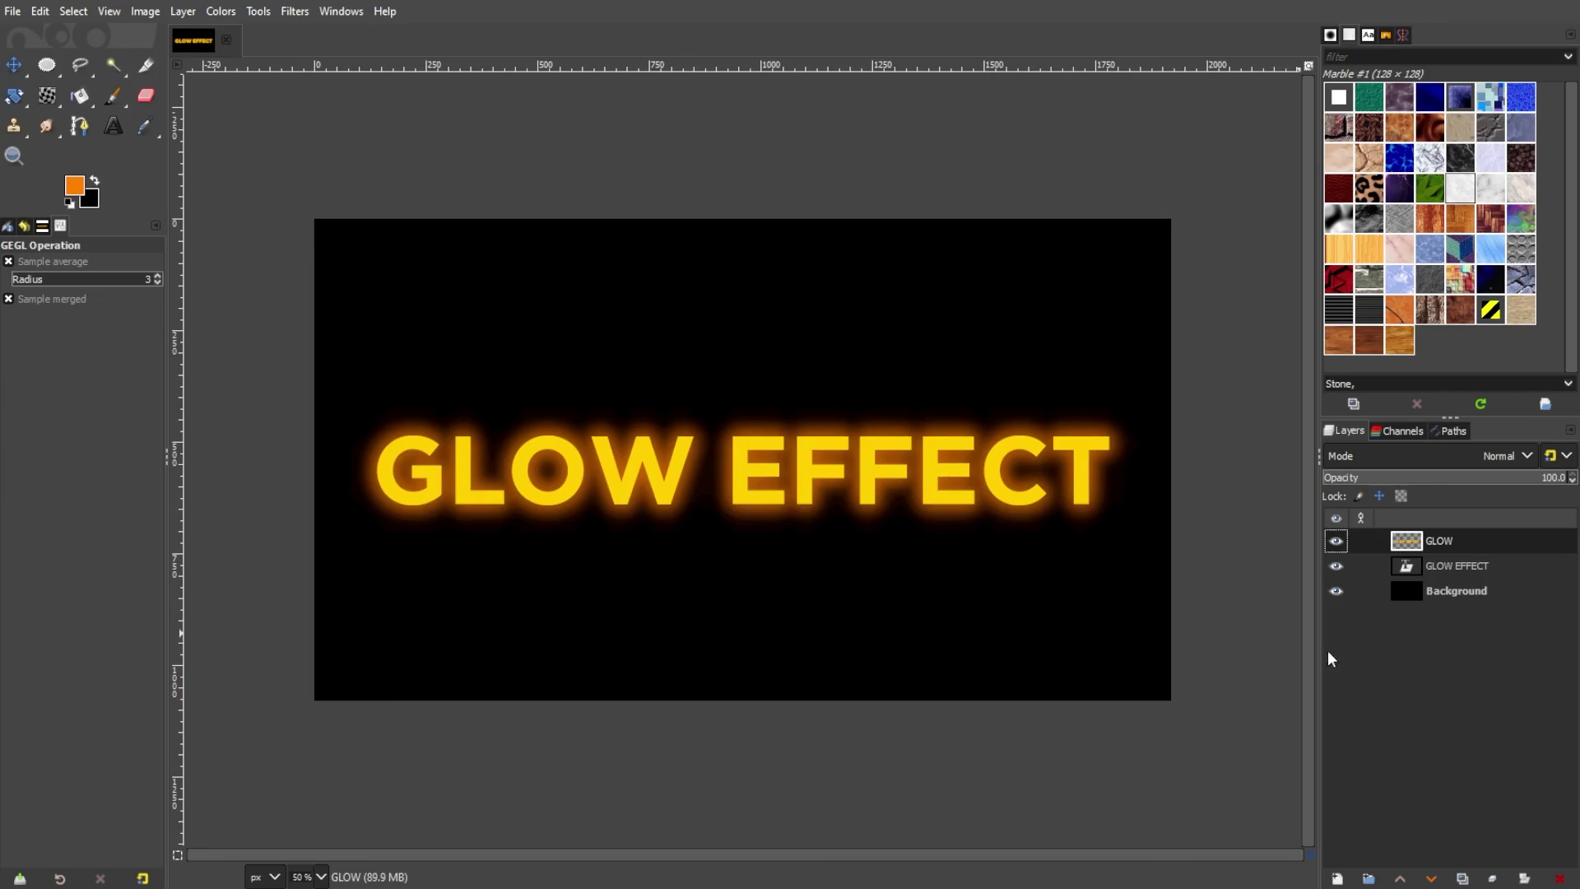
# - Open the maple leaf photo and clear the trial Fuzzy Select selection made on the leaf
pyautogui.hotkey('ctrl', 'o')
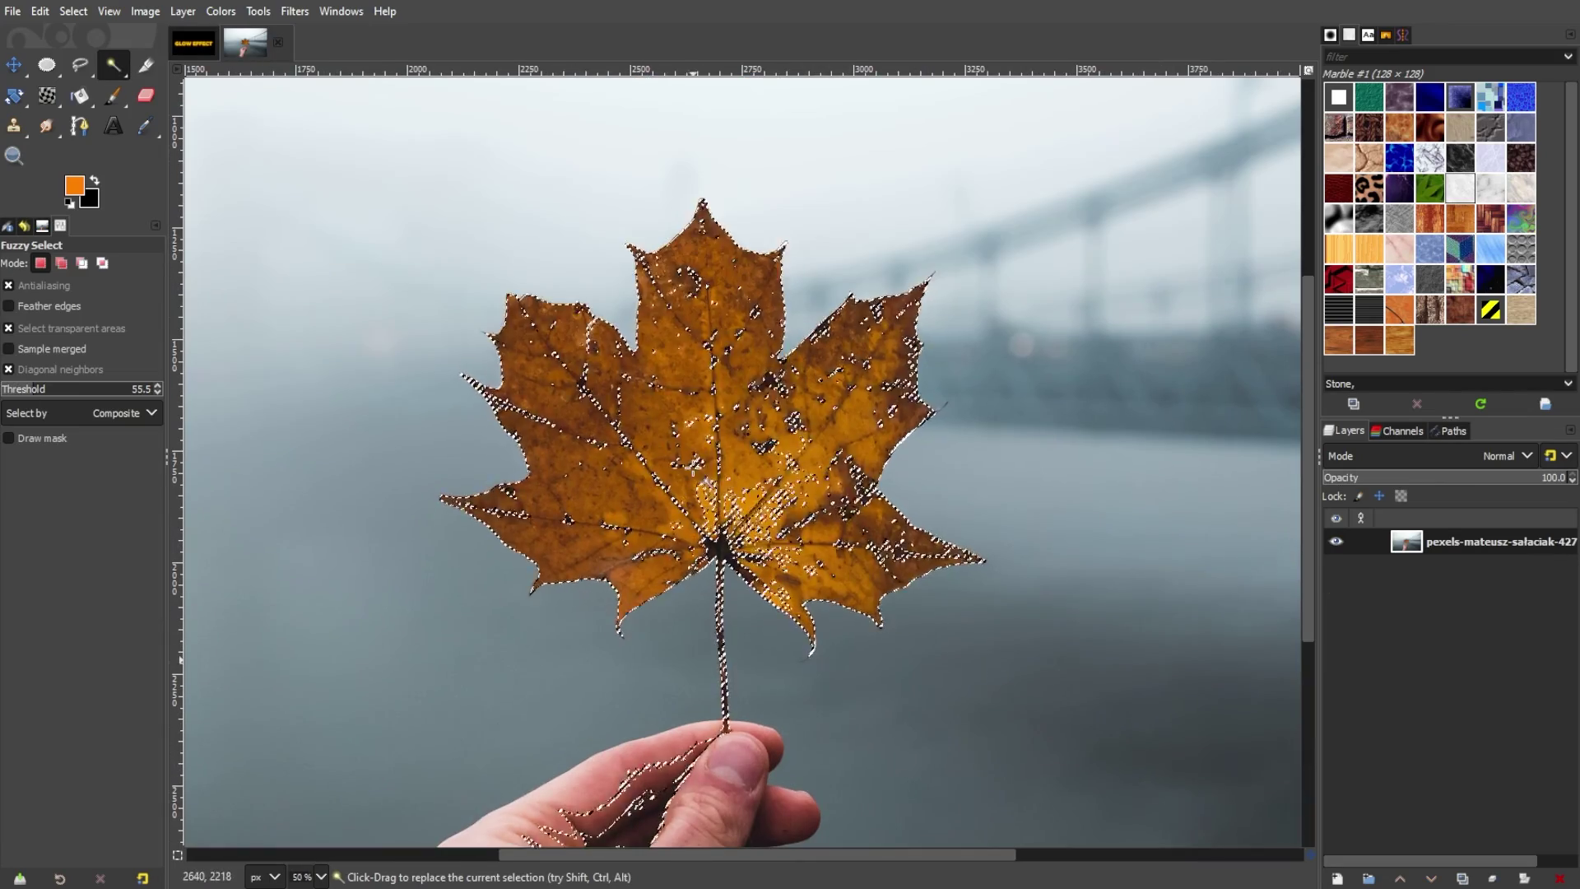
pyautogui.hotkey('ctrl', 'z')
pyautogui.keyDown('shift'); pyautogui.click(632, 580); pyautogui.keyUp('shift')
pyautogui.click(626, 545)
pyautogui.hotkey('ctrl', 'shift', 'a')
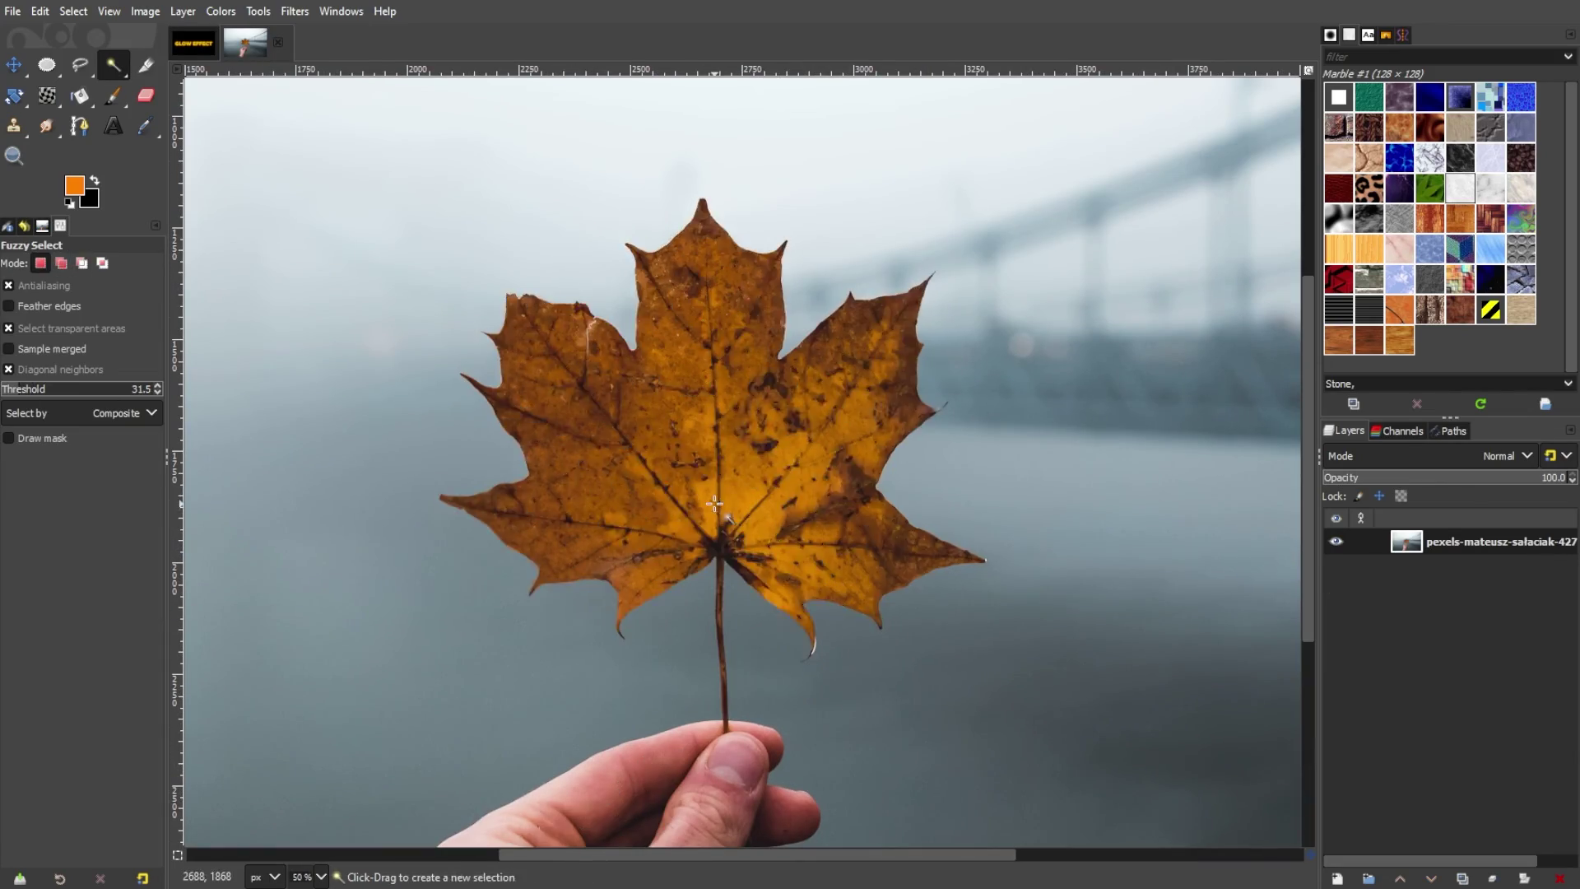
# - Select the maple leaf and its stem with Fuzzy Select at a threshold of 31.5, adding missed areas inside the leaf
pyautogui.click(714, 504)
pyautogui.keyDown('shift'); pyautogui.click(719, 539); pyautogui.keyUp('shift')
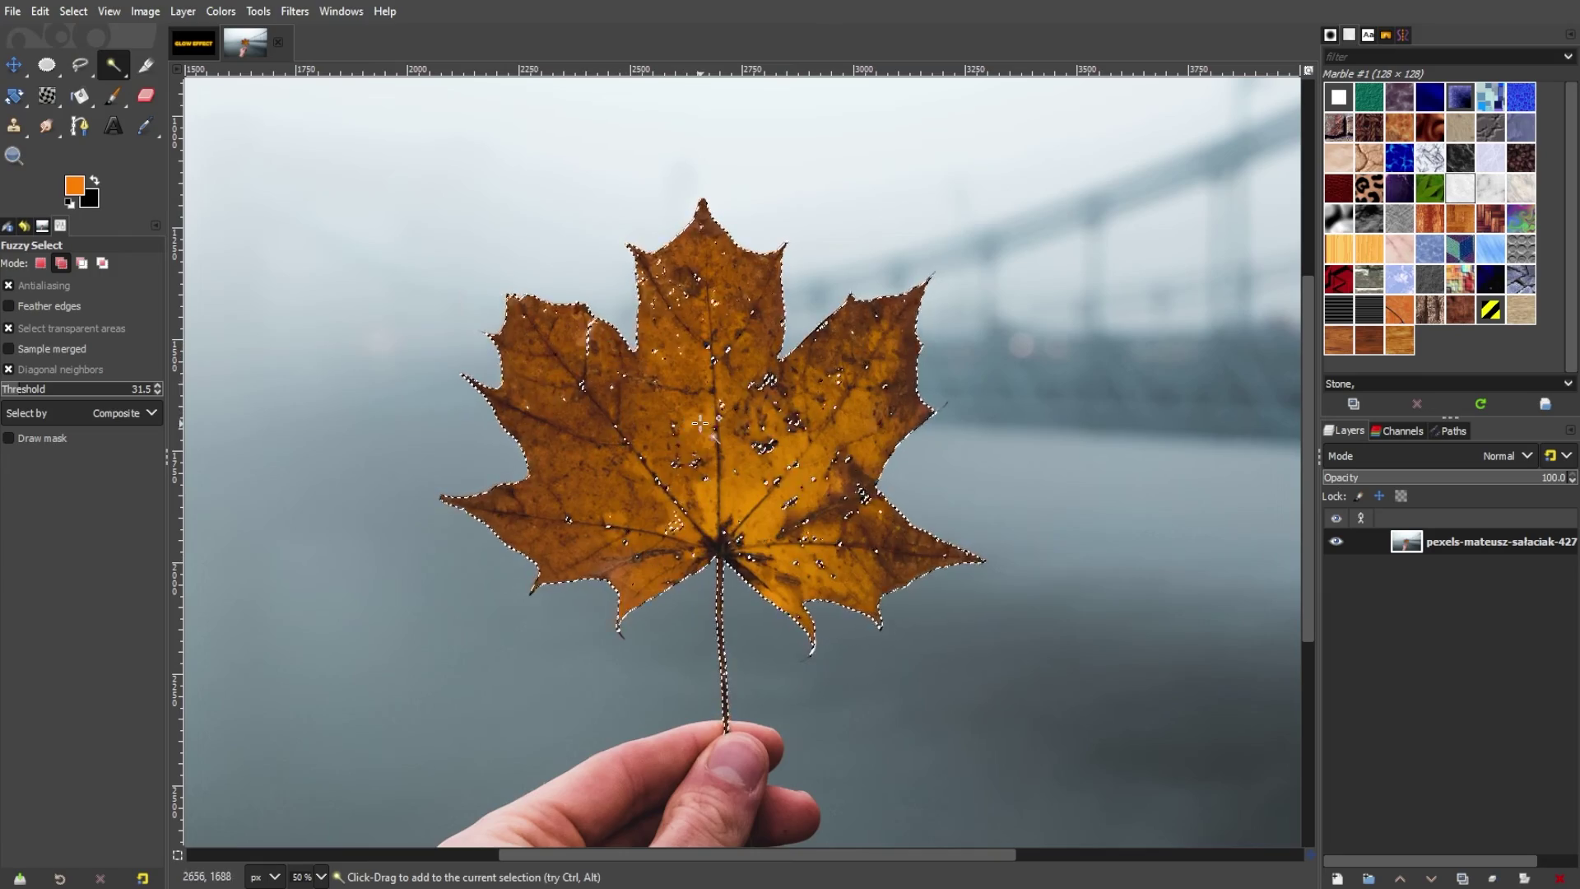
pyautogui.keyDown('shift'); pyautogui.click(863, 494); pyautogui.keyUp('shift')
pyautogui.keyDown('shift'); pyautogui.click(627, 539); pyautogui.keyUp('shift')
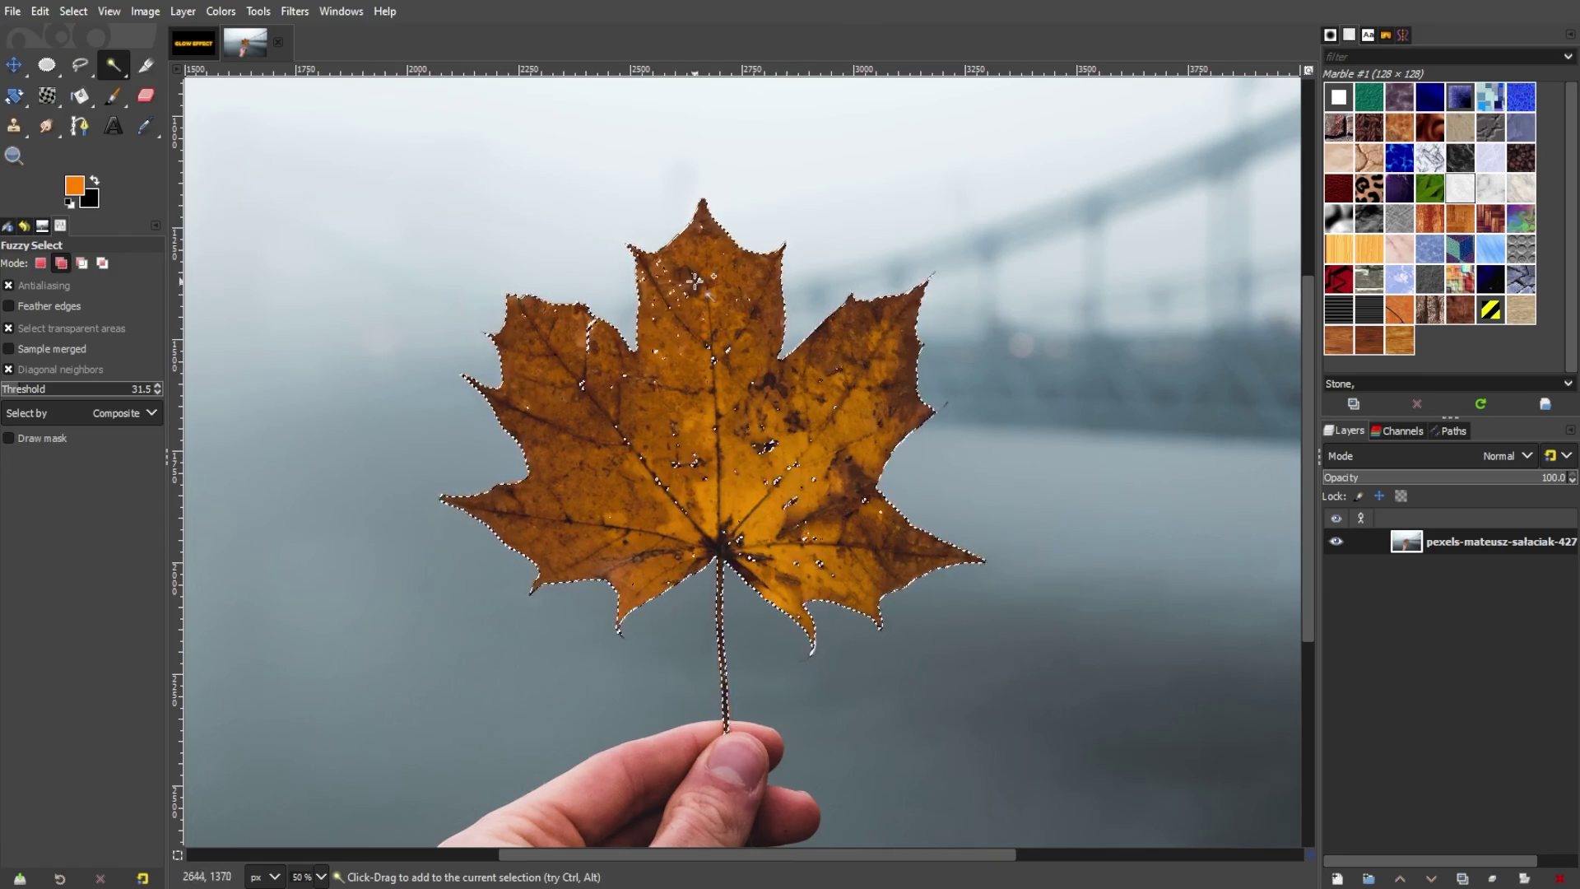
pyautogui.scroll(5, 695, 281)
pyautogui.scroll(-5, 687, 313)
pyautogui.scroll(1, 680, 340)
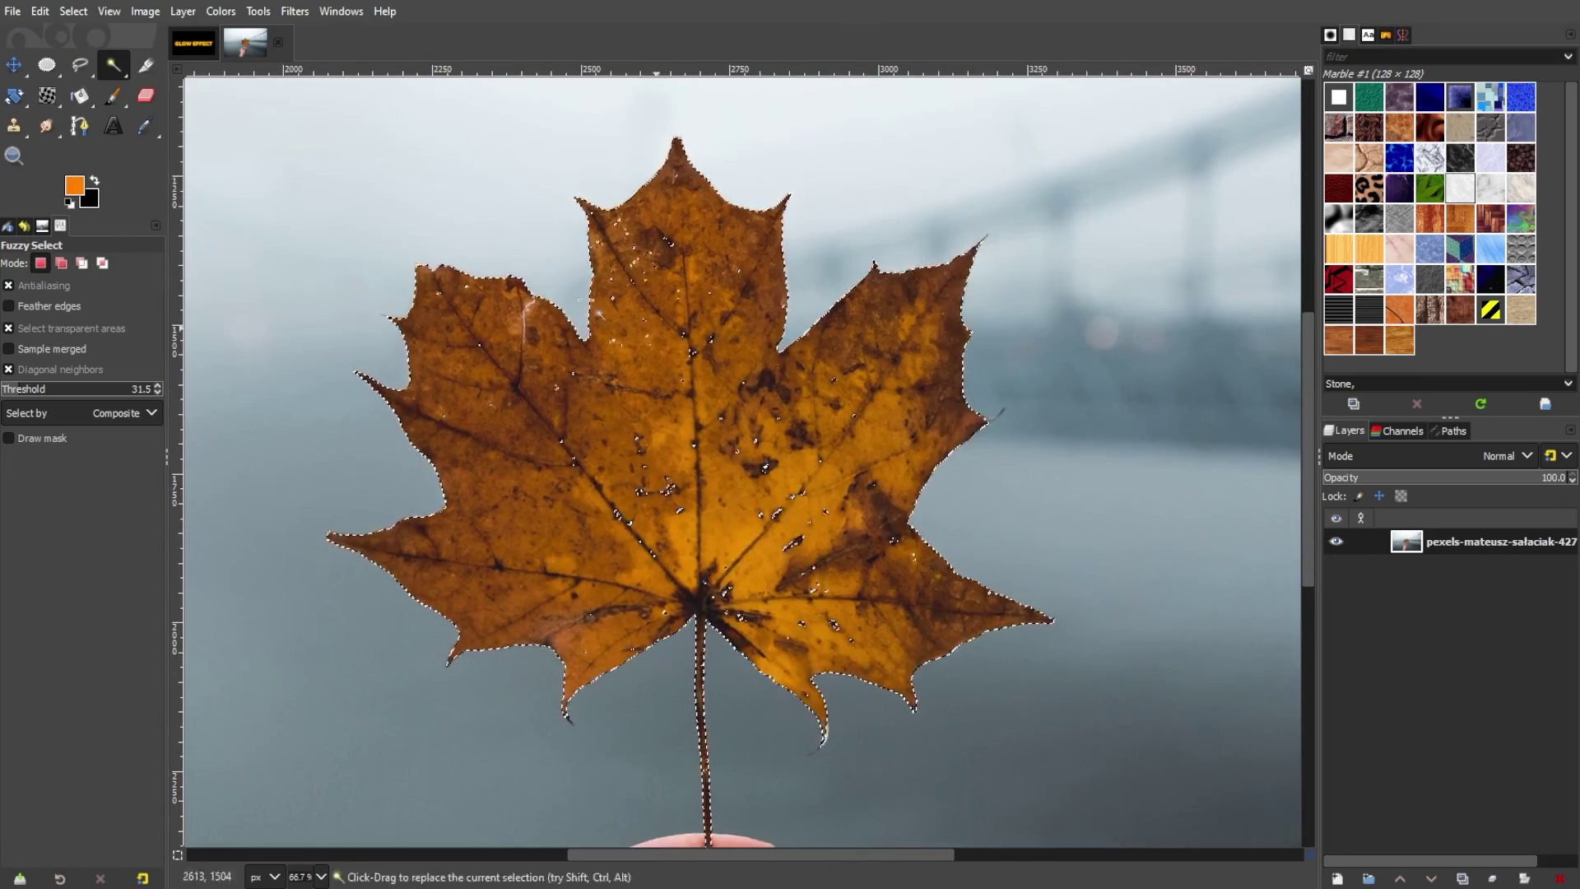
# - Remove the holes from the leaf selection and feather its edge into a soft outline
pyautogui.click(74, 12)
pyautogui.click(103, 209)
pyautogui.click(482, 322)
pyautogui.click(73, 12)
pyautogui.click(138, 210)
pyautogui.click(175, 293)
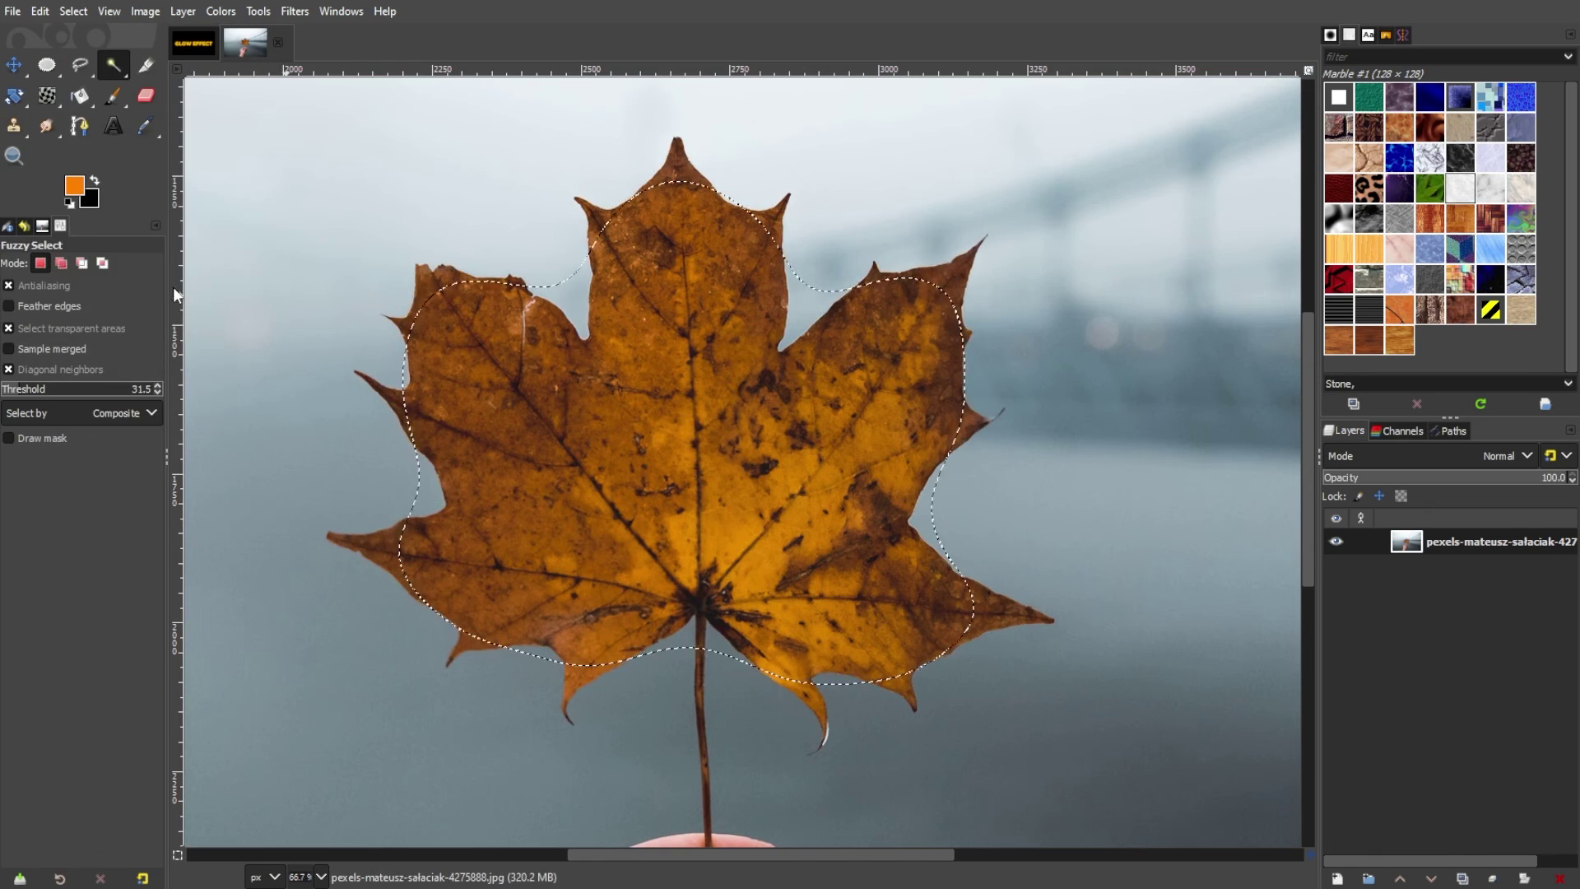
# - Change the foreground to a lighter yellow-orange and bucket-fill the feathered leaf selection with it at 96 opacity
pyautogui.click(80, 97)
pyautogui.click(74, 186)
pyautogui.click(251, 373)
pyautogui.click(329, 469)
pyautogui.click(744, 447)
# - Undo the fill made on the photo layer and fill the leaf selection on a new GLOW layer instead
pyautogui.click(1429, 456)
pyautogui.click(1354, 211)
pyautogui.click(1429, 456)
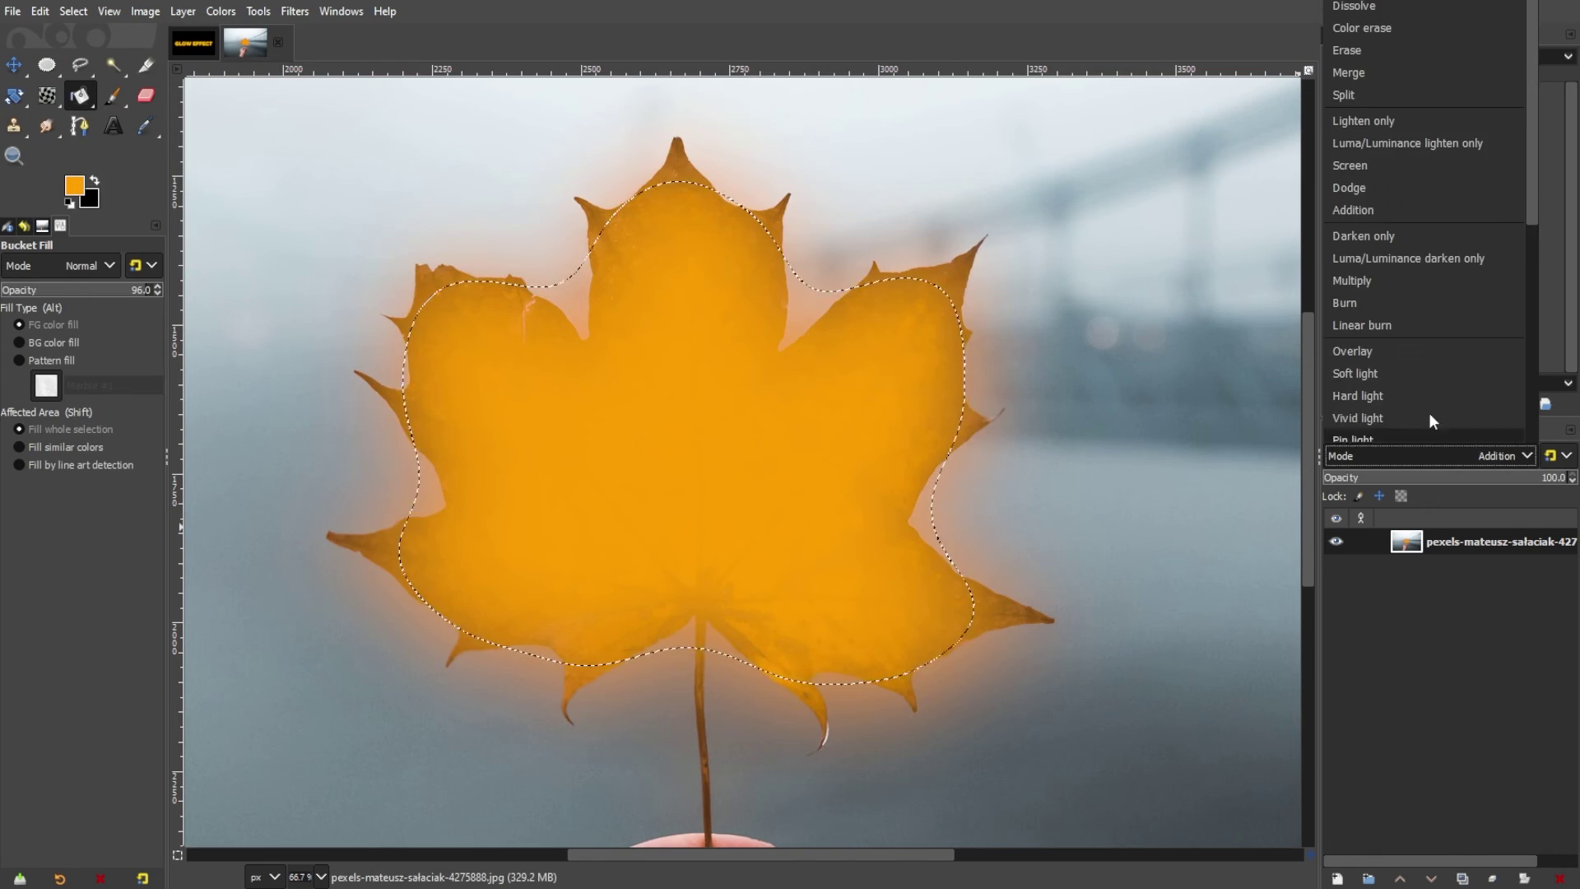
pyautogui.press('Escape')
pyautogui.hotkey('ctrl', 'z')
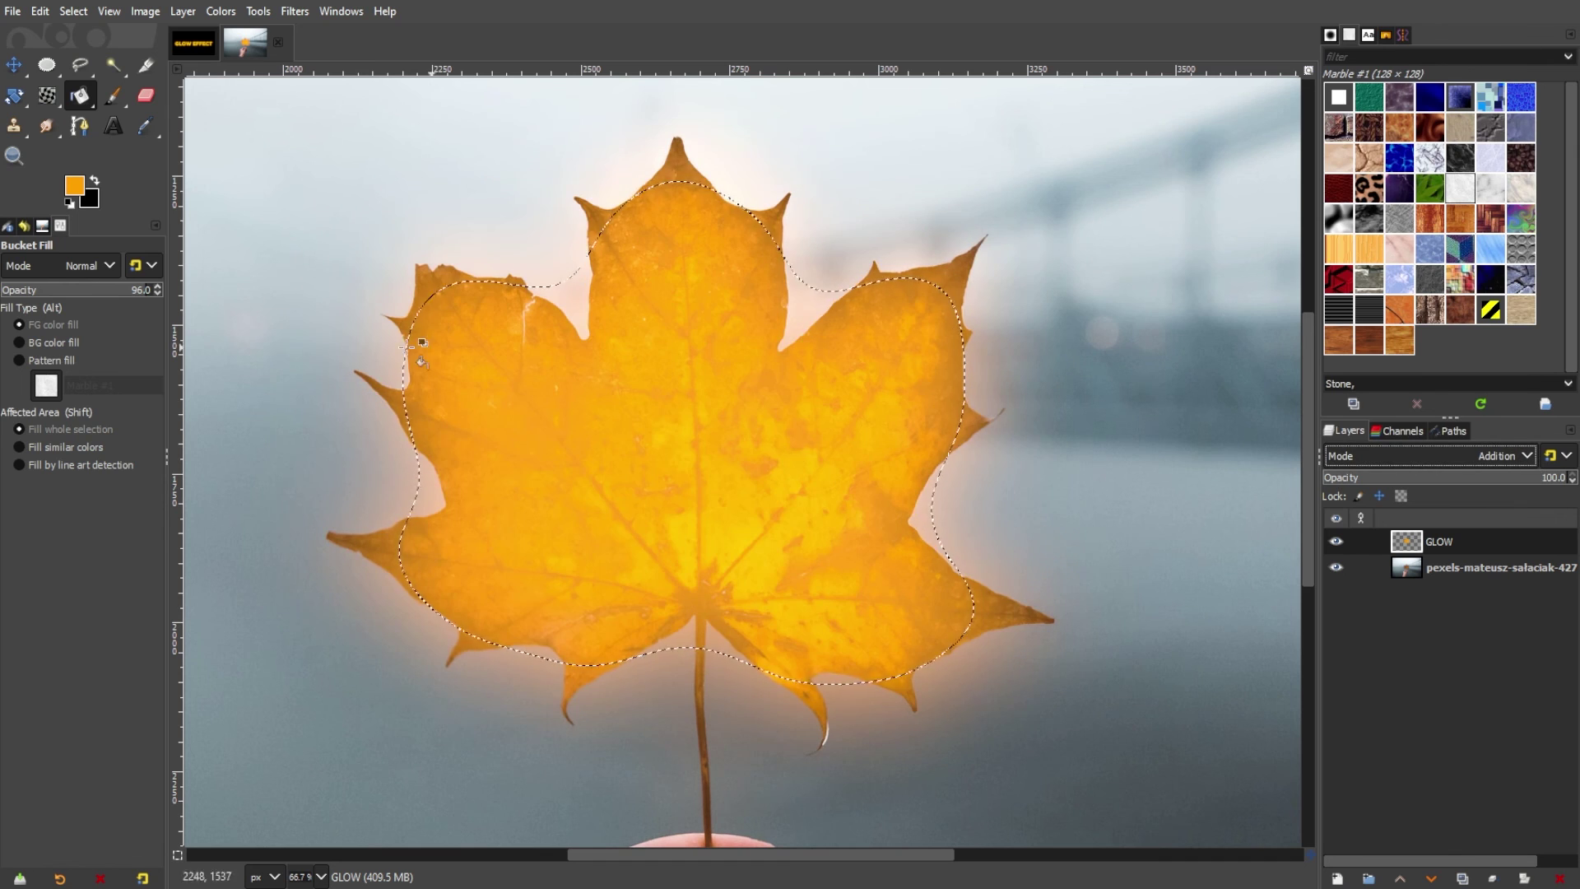
# - Clear the selection and try successive blend modes on the leaf's GLOW layer, keeping Grain merge at 100 opacity
pyautogui.press('m')
pyautogui.hotkey('shift', 'ctrl', 'j')
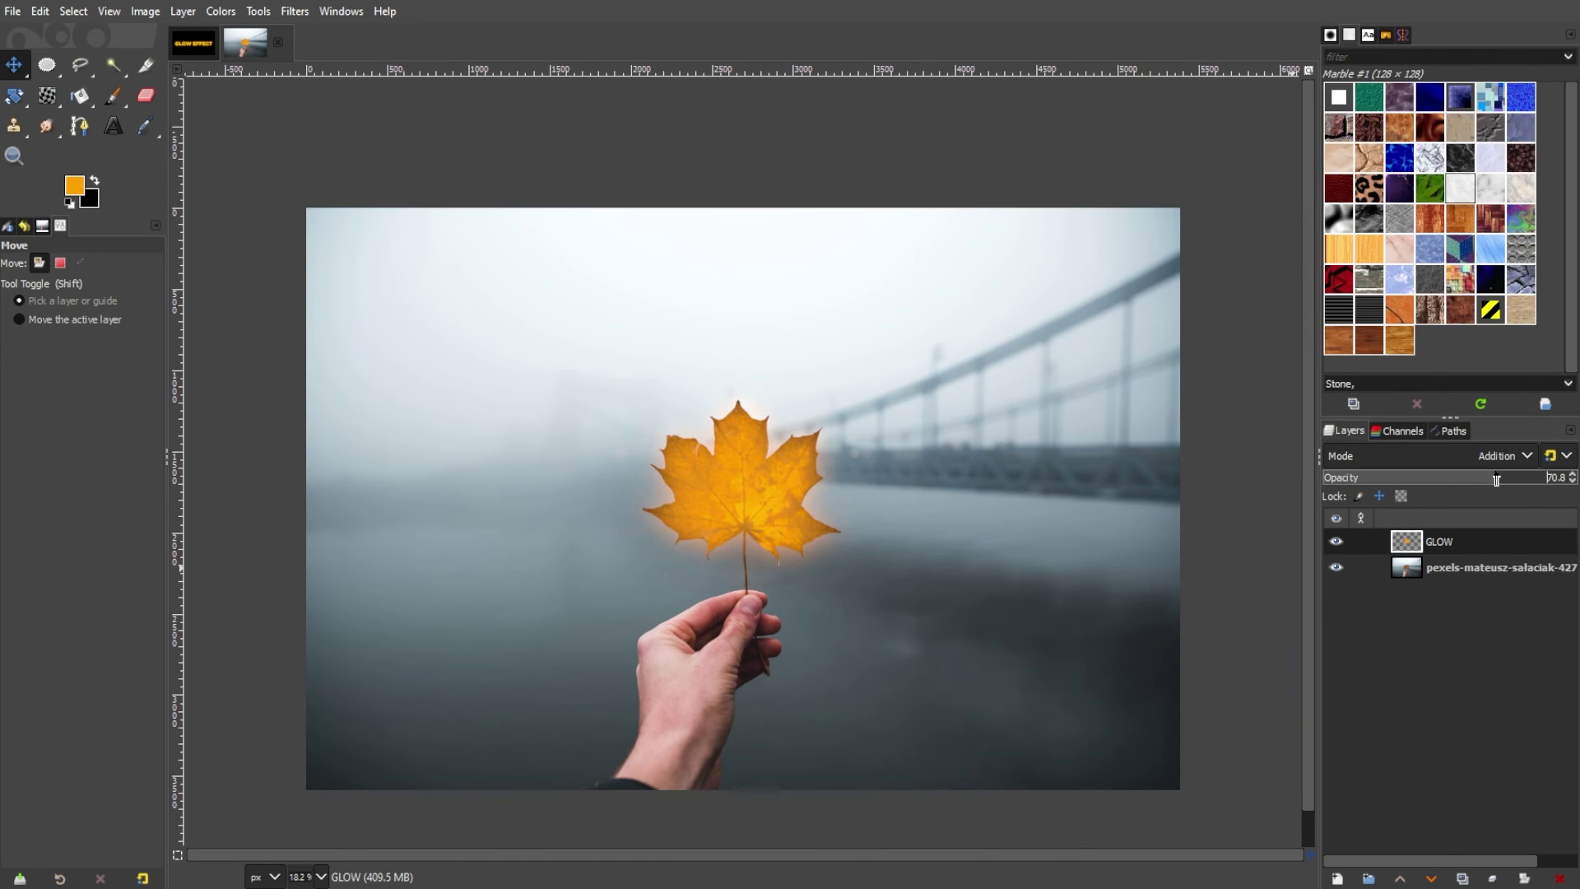
pyautogui.press('Down')
pyautogui.press('Down')
pyautogui.press('Down')
pyautogui.press('Down')
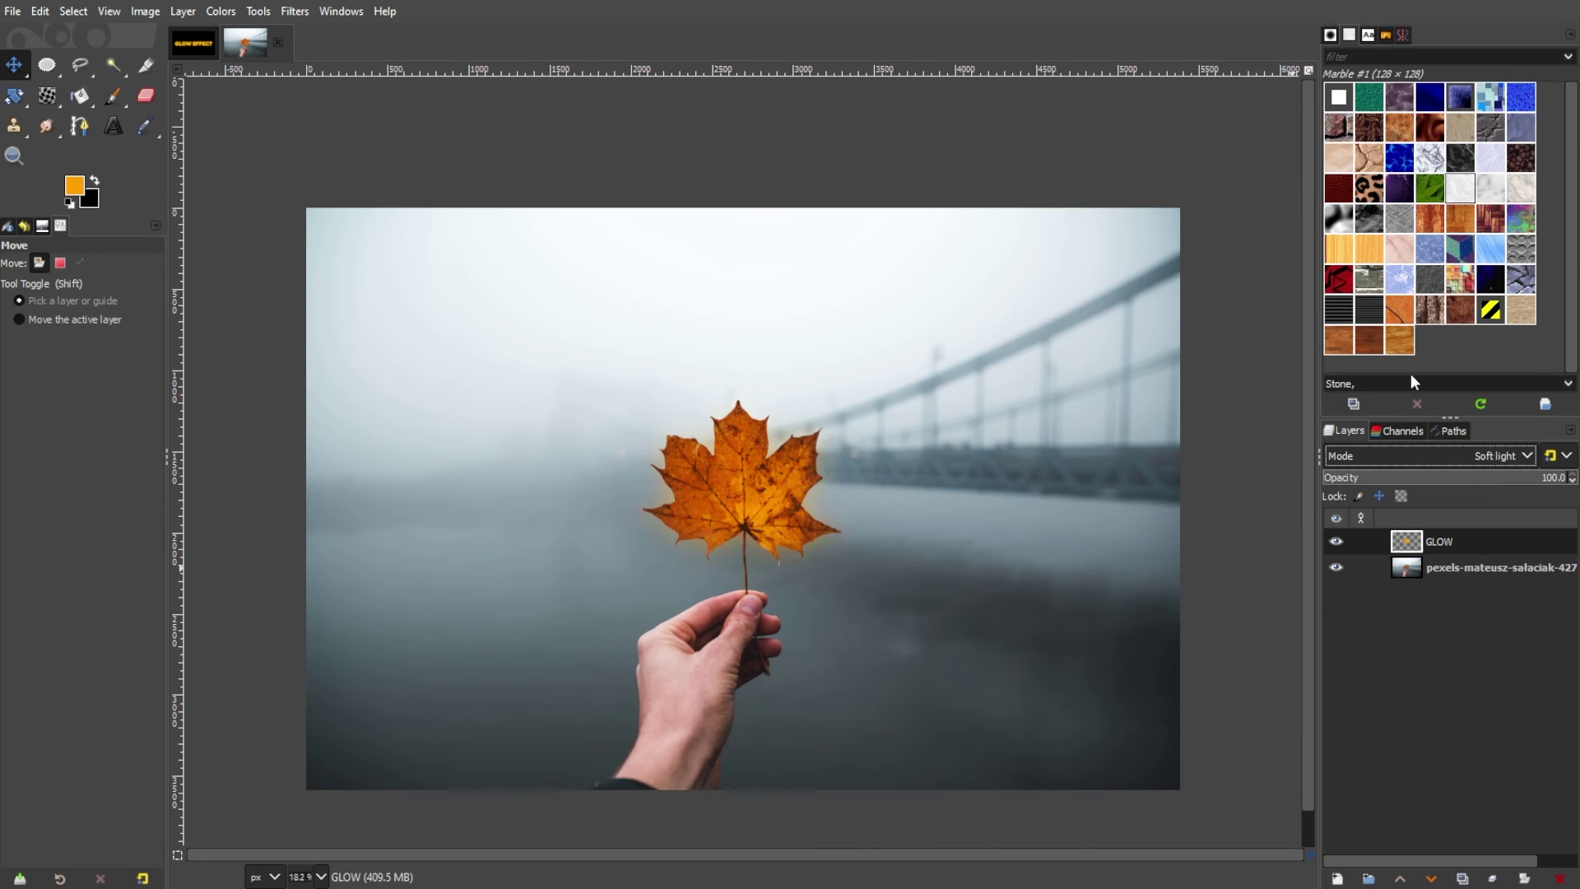
pyautogui.press('Down')
pyautogui.press('Down')
pyautogui.press('Down')
pyautogui.press('Down')
pyautogui.press('Down')
pyautogui.press('Down')
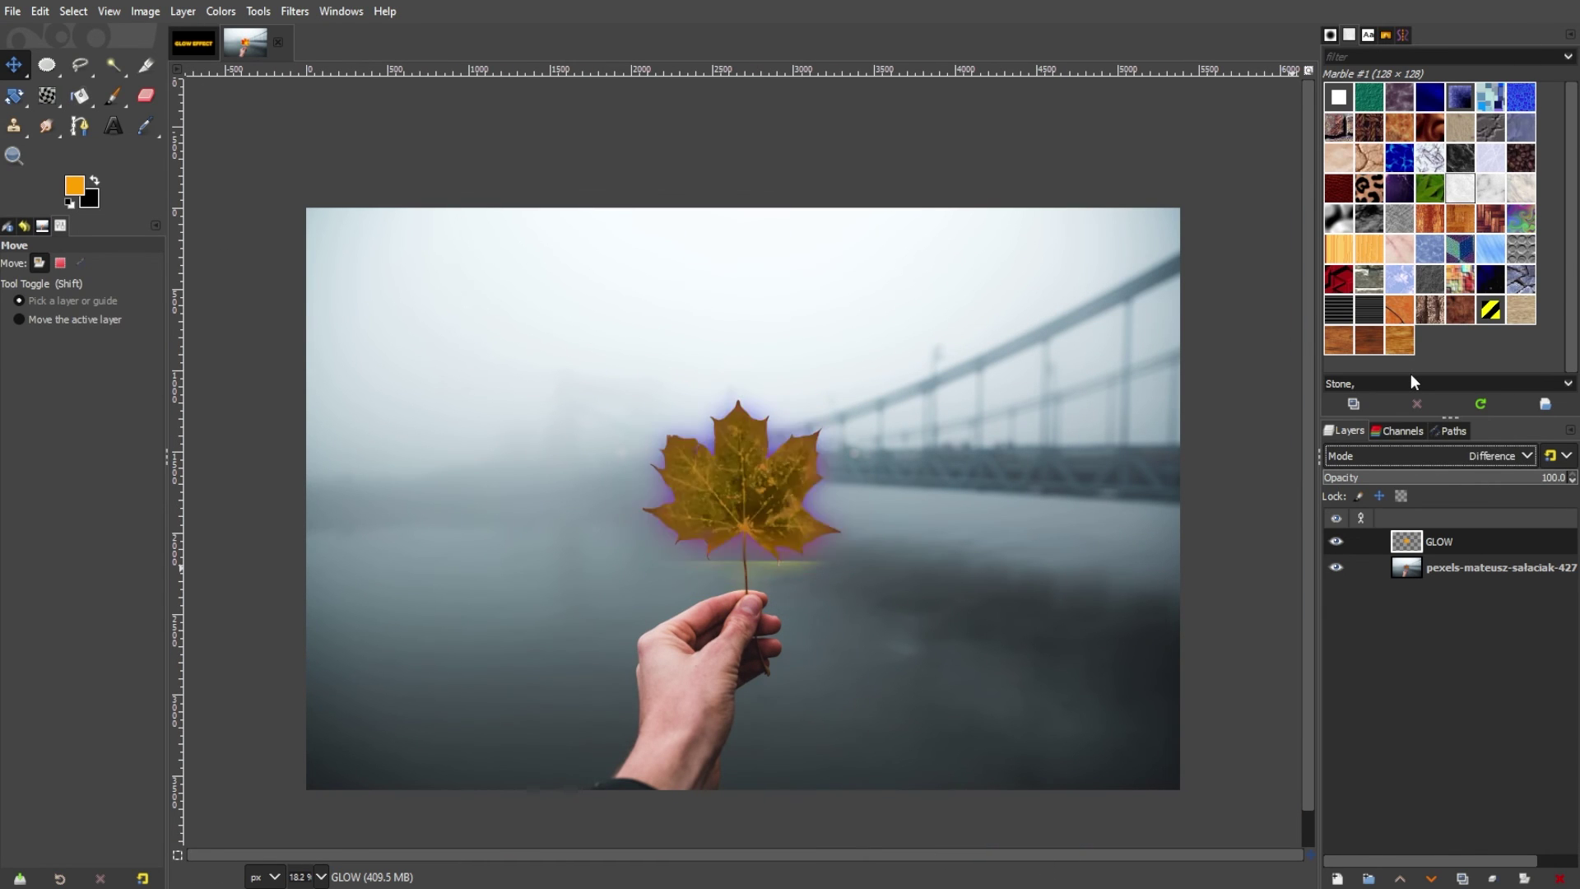
pyautogui.press('Down')
pyautogui.press('Down')
pyautogui.press('Down')
pyautogui.press('Down')
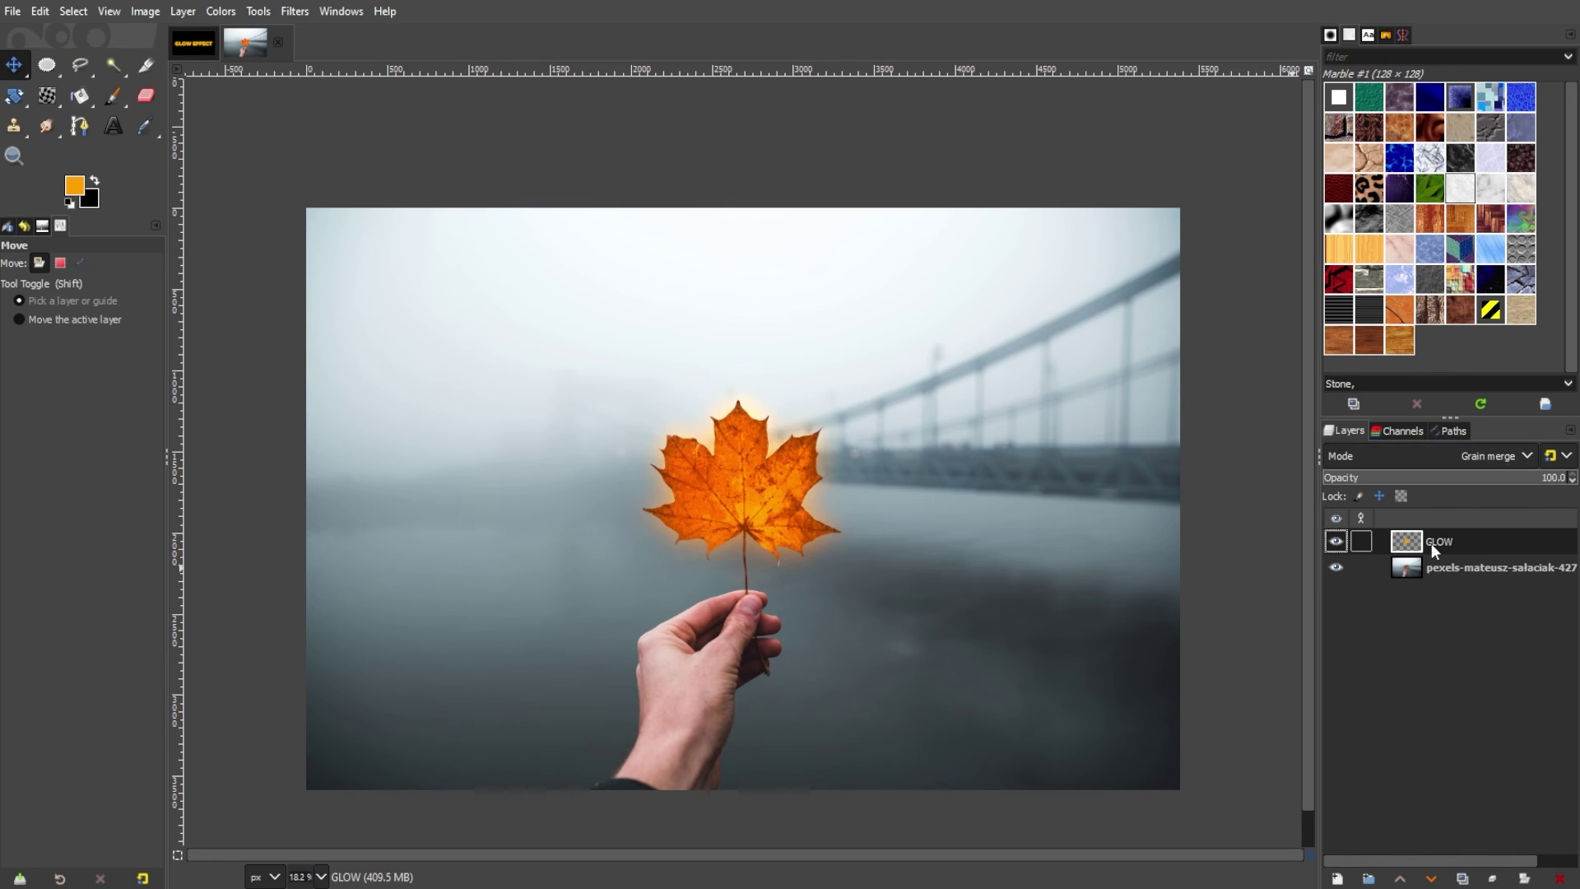
# - Toggle the GLOW layer's visibility to compare the maple leaf with and without its glow
pyautogui.click(1337, 539)
pyautogui.click(1338, 540)
pyautogui.click(1338, 540)
pyautogui.click(1338, 541)
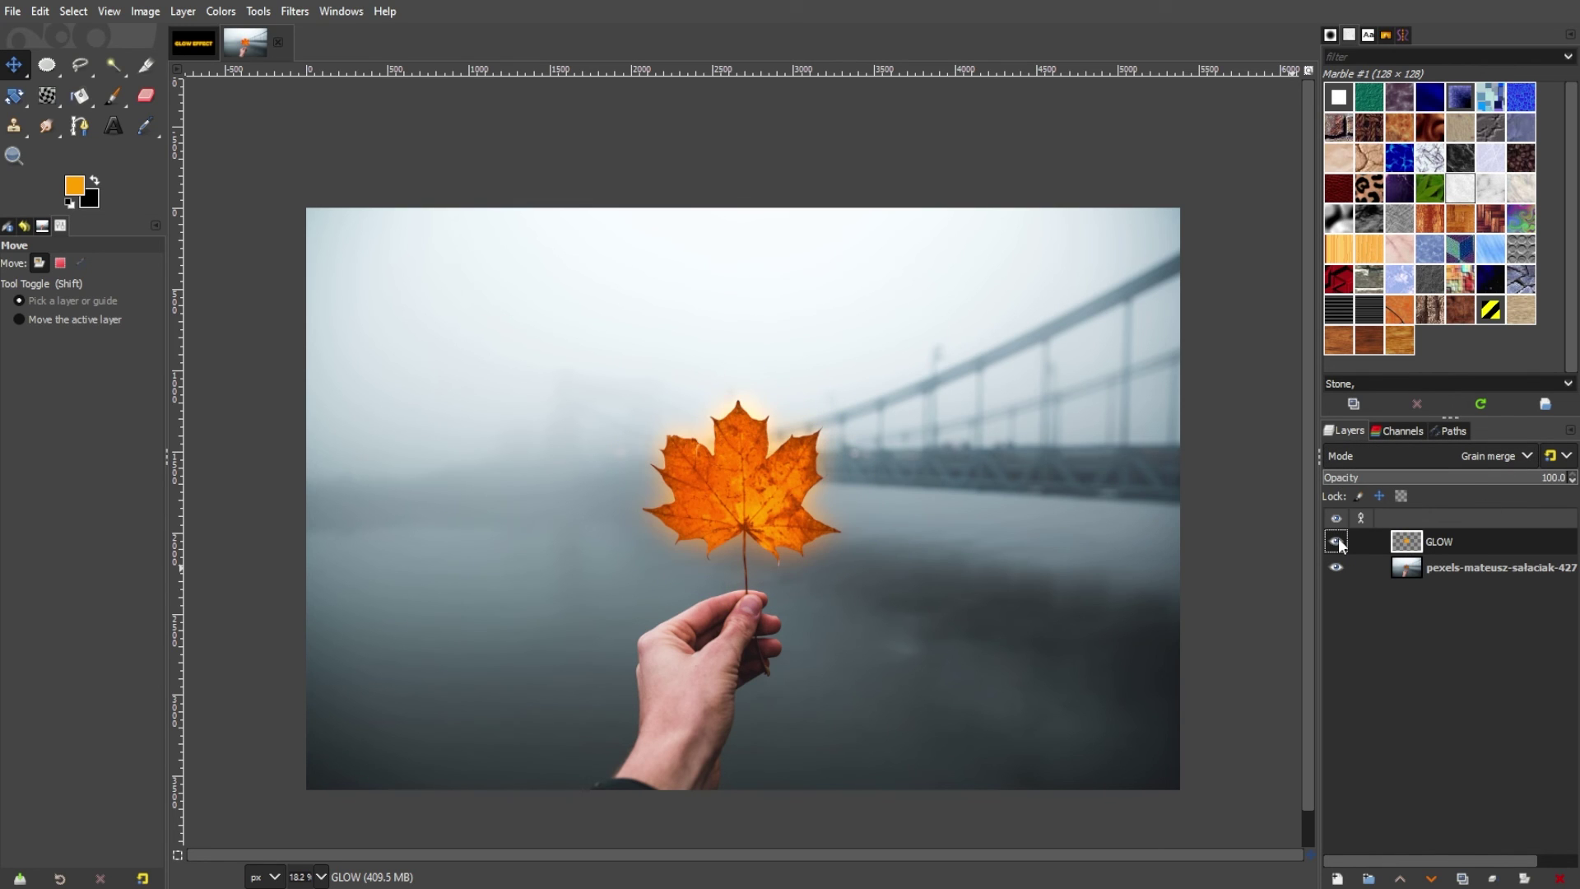